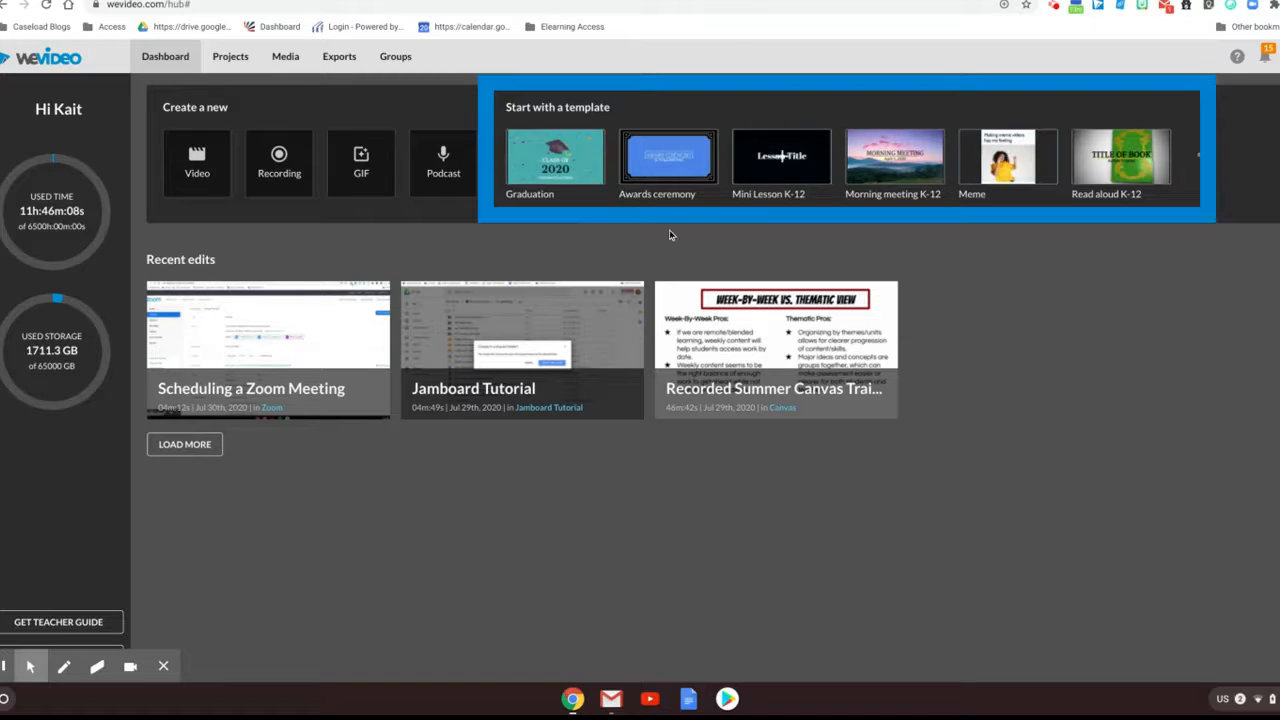
Step: Go to the project list and start creating a new project
{"action": "left_click", "coordinate": [230, 58]}
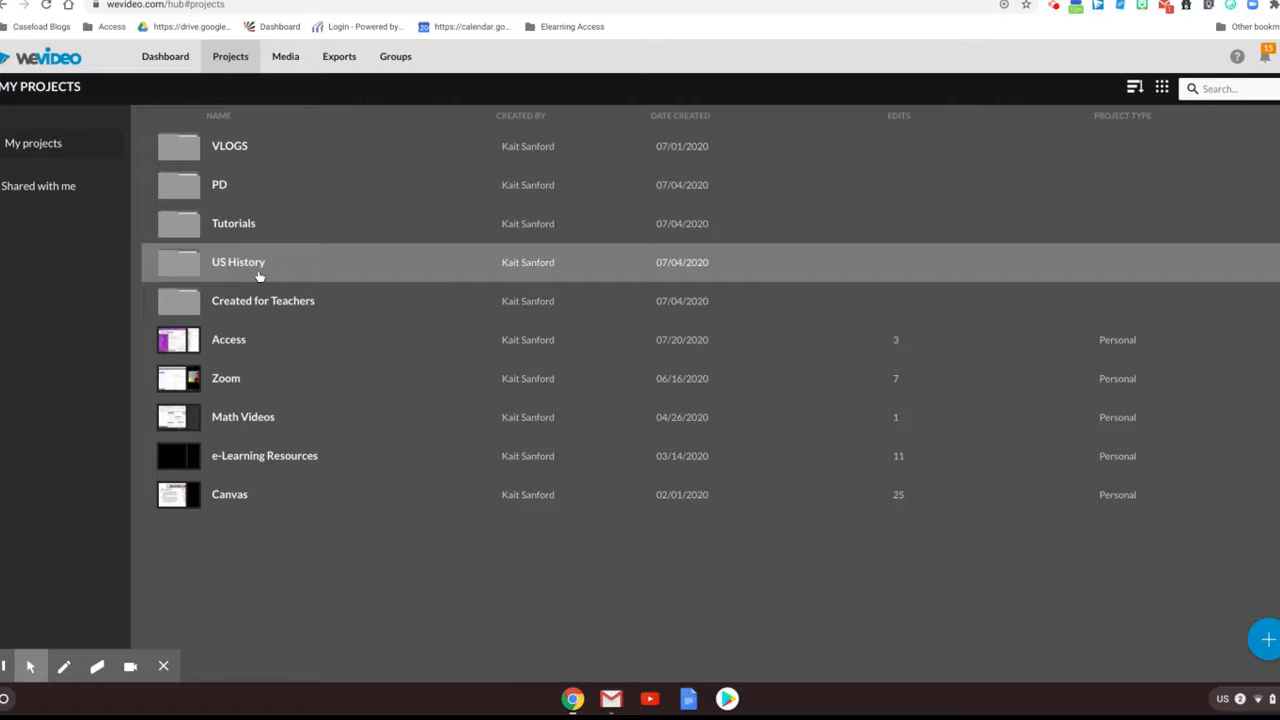
{"action": "mouse_move", "coordinate": [1268, 638]}
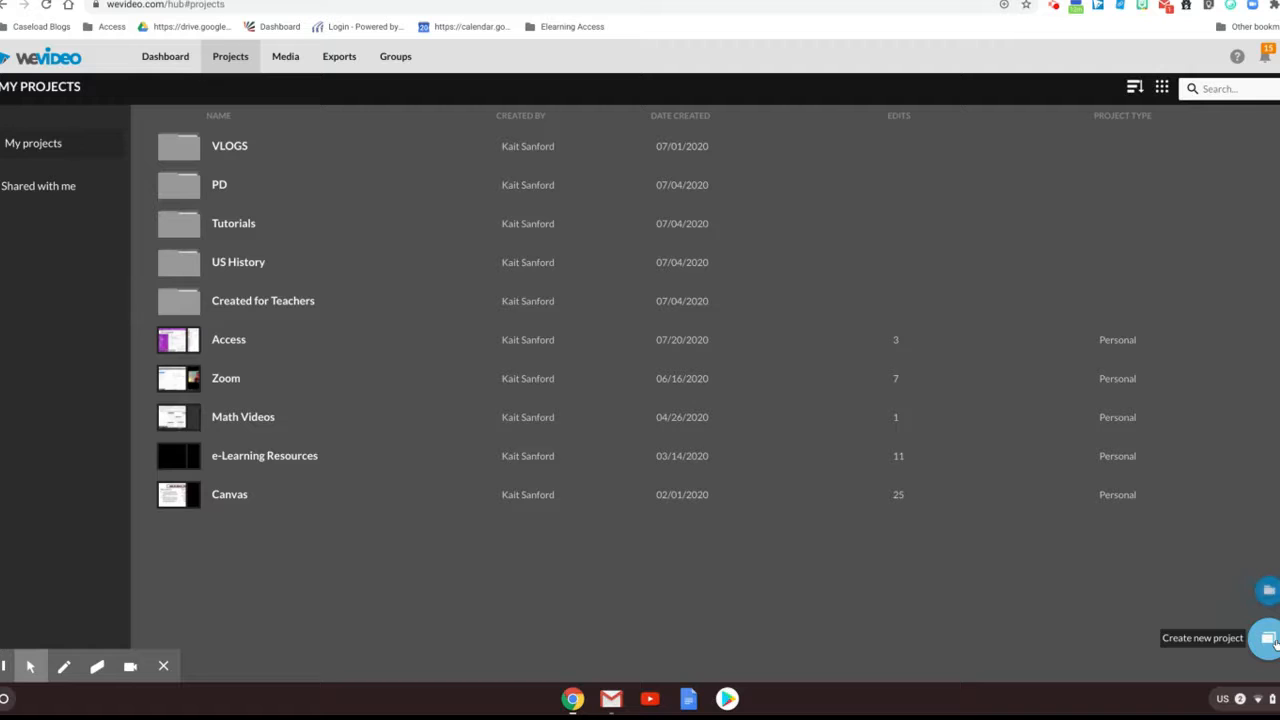
{"action": "left_click", "coordinate": [1268, 638]}
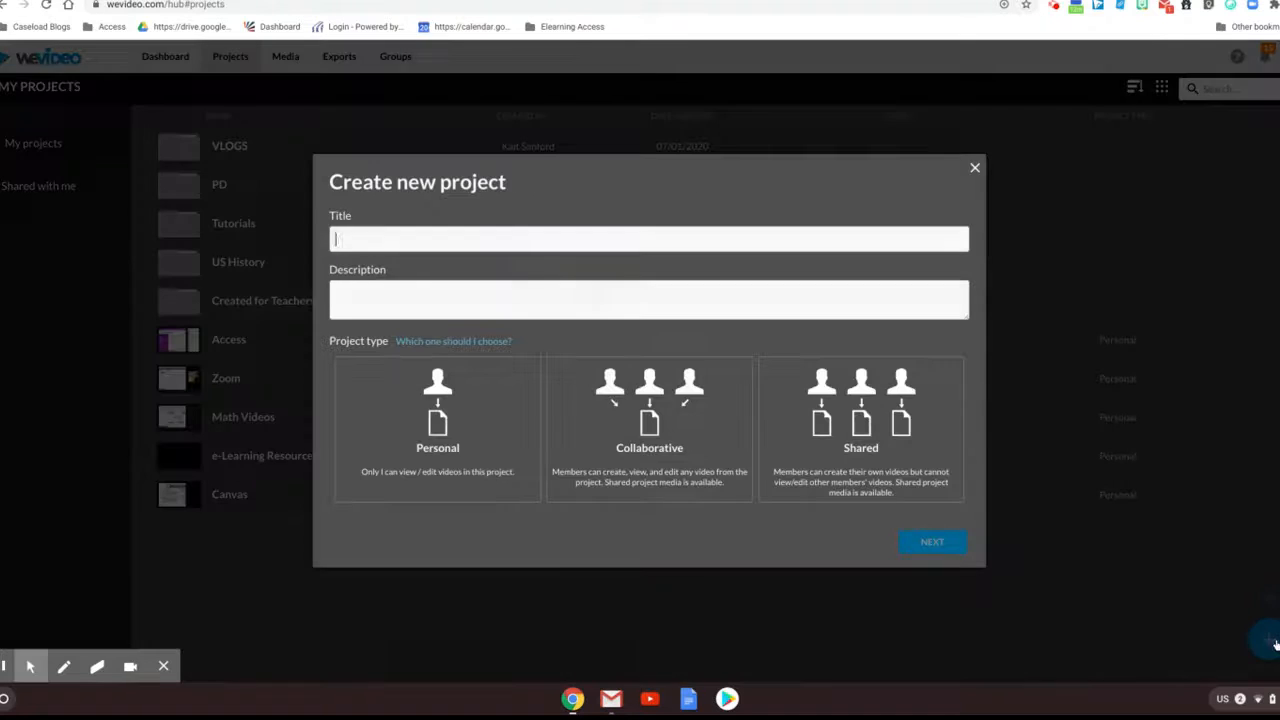
{"action": "left_click", "coordinate": [393, 244]}
{"action": "type", "text": "Algebra 20.21"}
{"action": "left_click", "coordinate": [390, 274]}
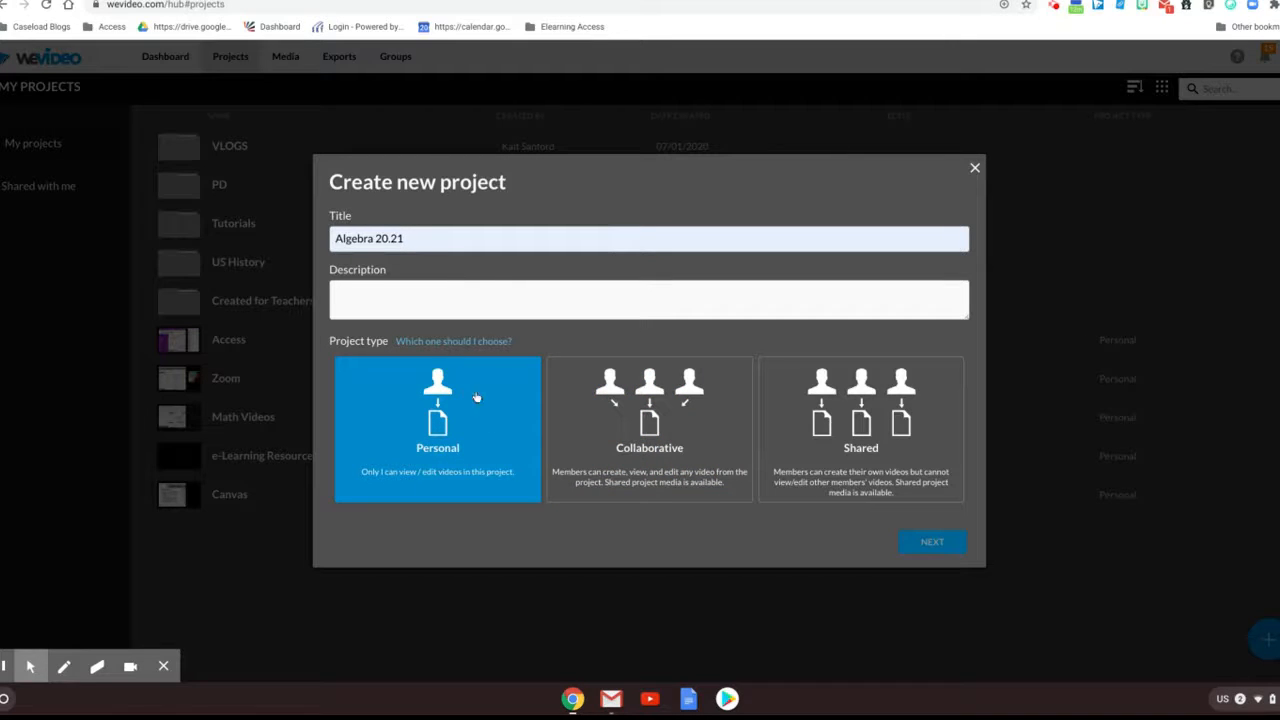
{"action": "left_click", "coordinate": [662, 446]}
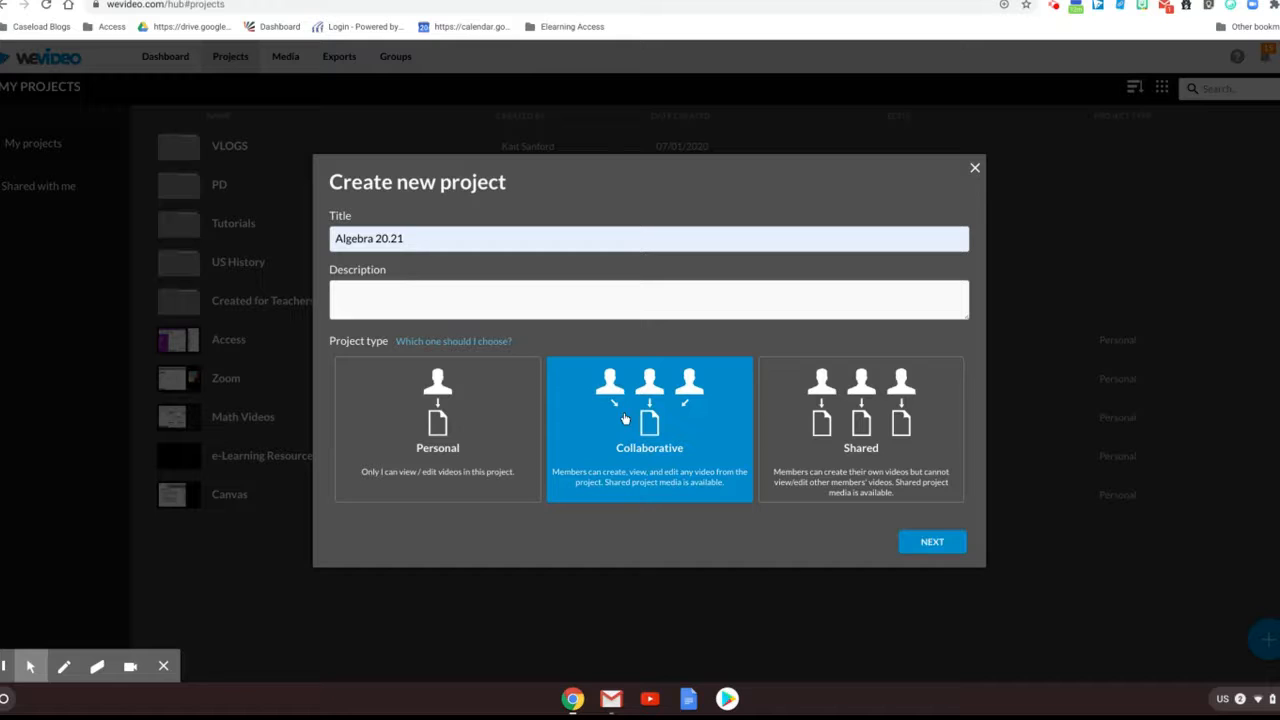
{"action": "left_click", "coordinate": [932, 542]}
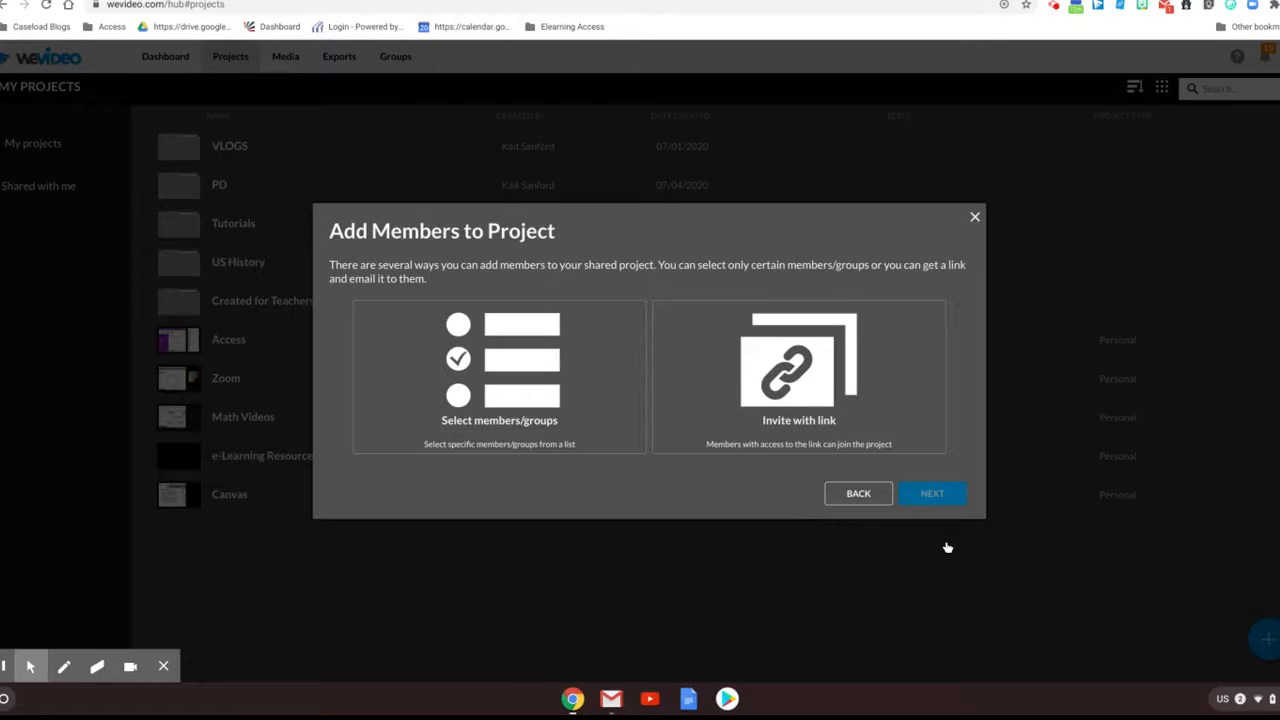
{"action": "left_click", "coordinate": [568, 425]}
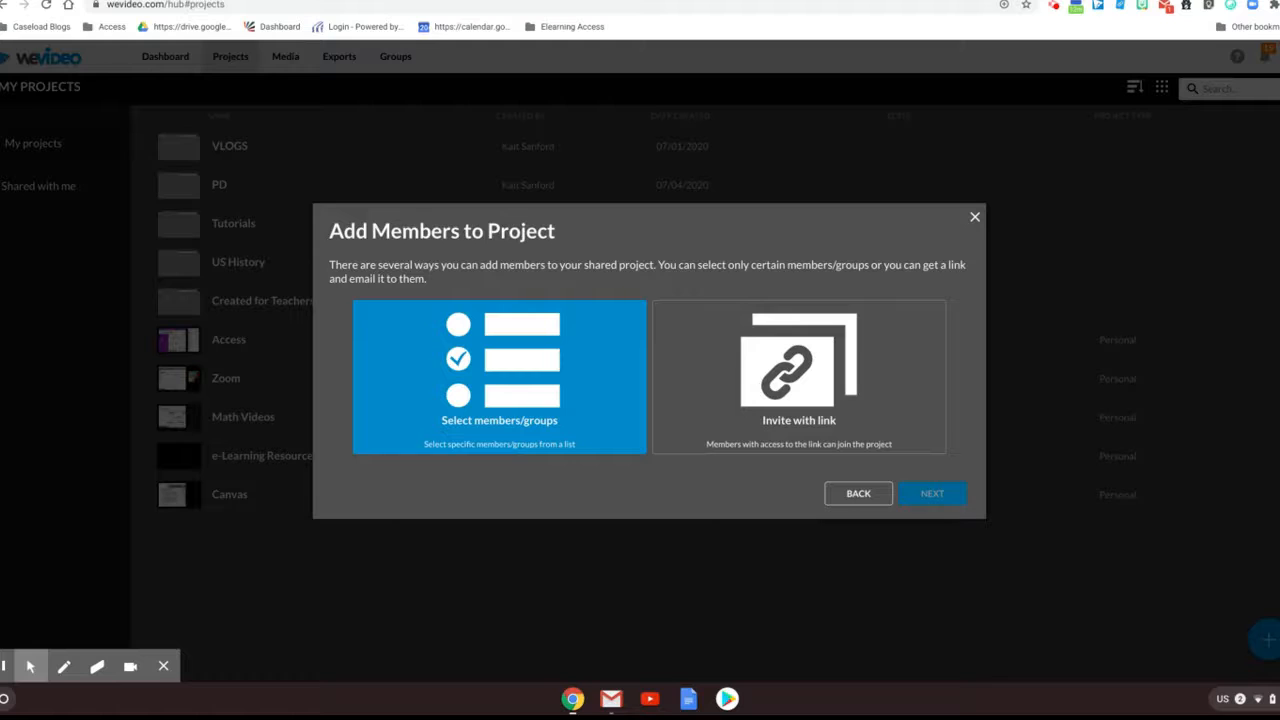
{"action": "left_click", "coordinate": [758, 418]}
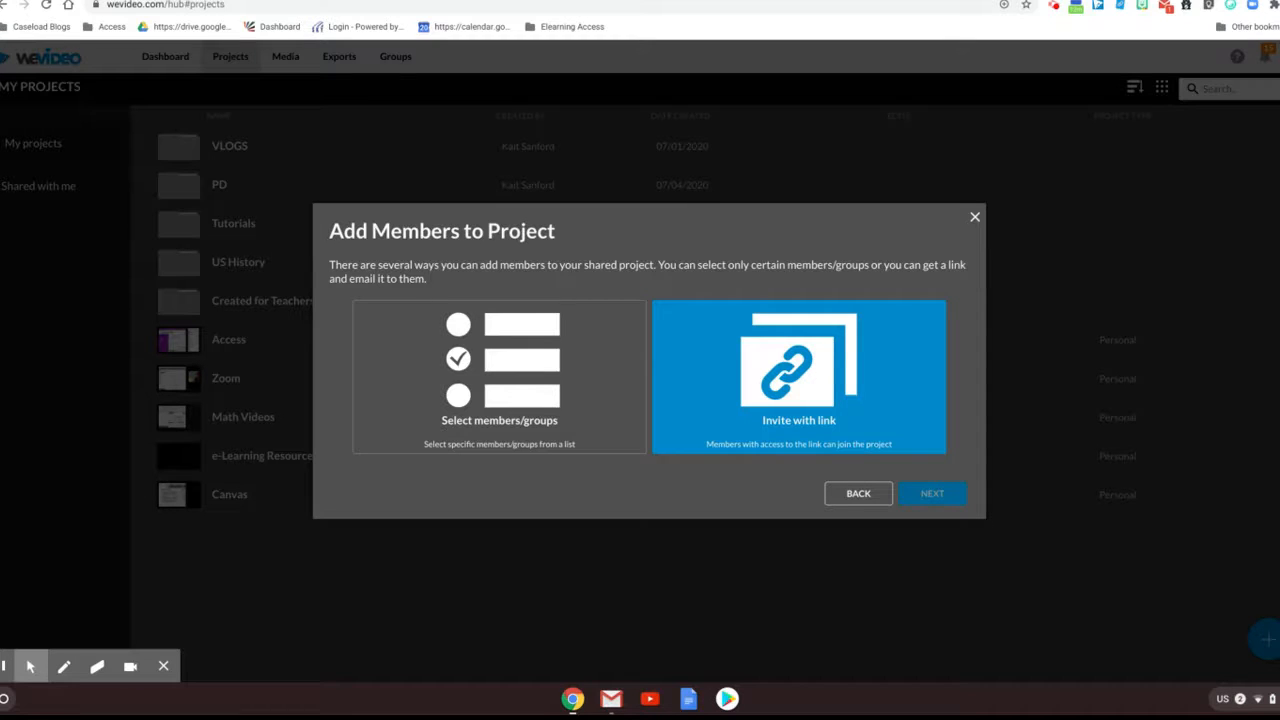
{"action": "left_click", "coordinate": [847, 500]}
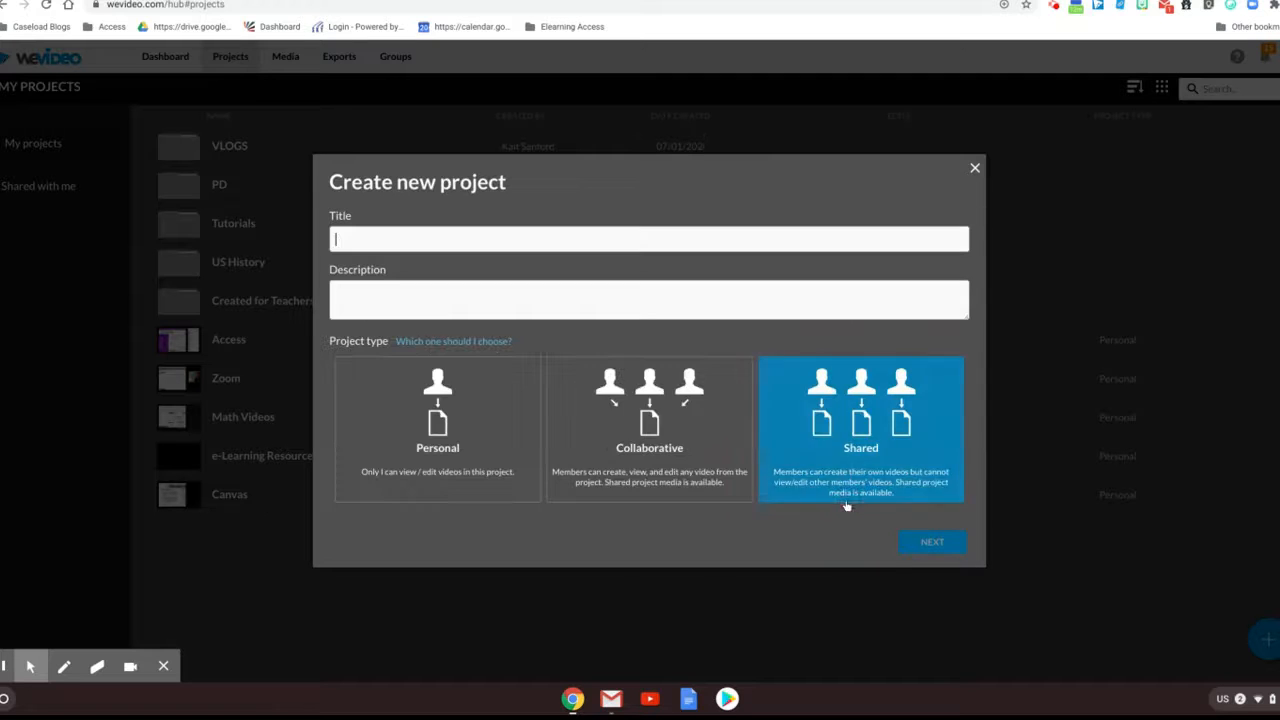
Step: Title the new project Algebra 20.21, set its type to Personal, and create it
{"action": "left_click", "coordinate": [407, 241]}
{"action": "type", "text": "Algebra 20.21"}
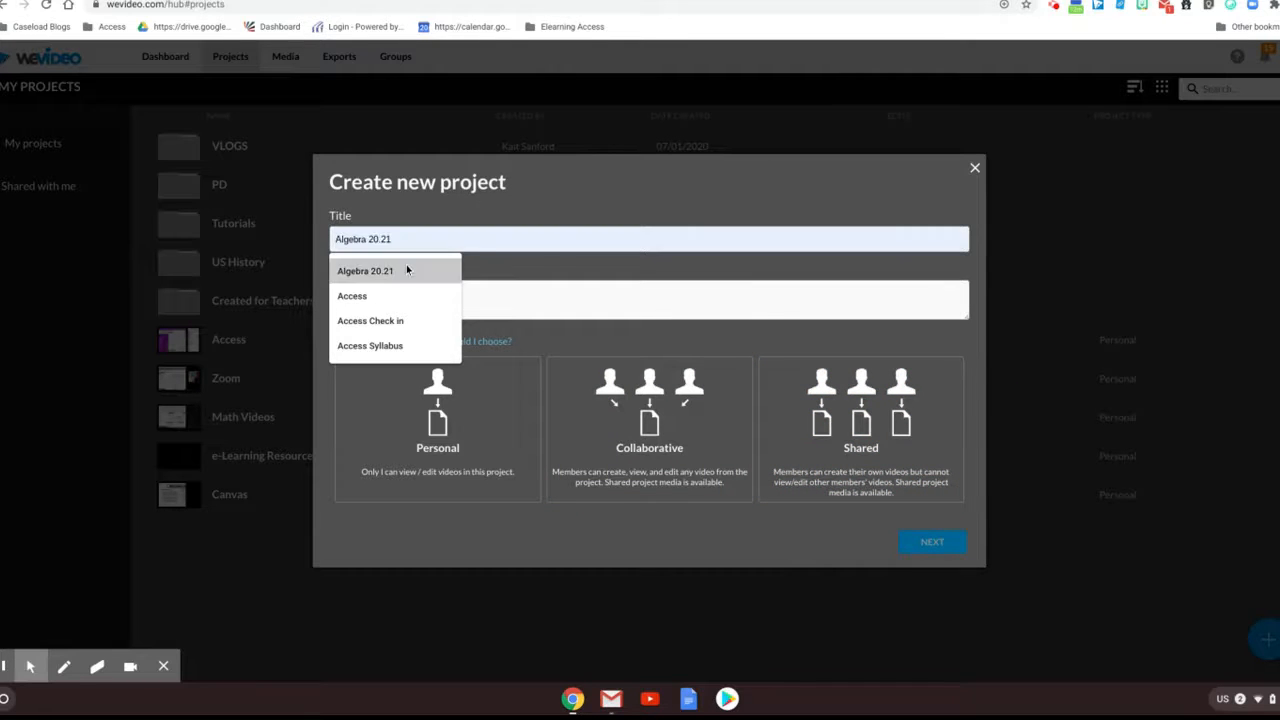
{"action": "left_click", "coordinate": [407, 270]}
{"action": "left_click", "coordinate": [440, 402]}
{"action": "left_click", "coordinate": [925, 548]}
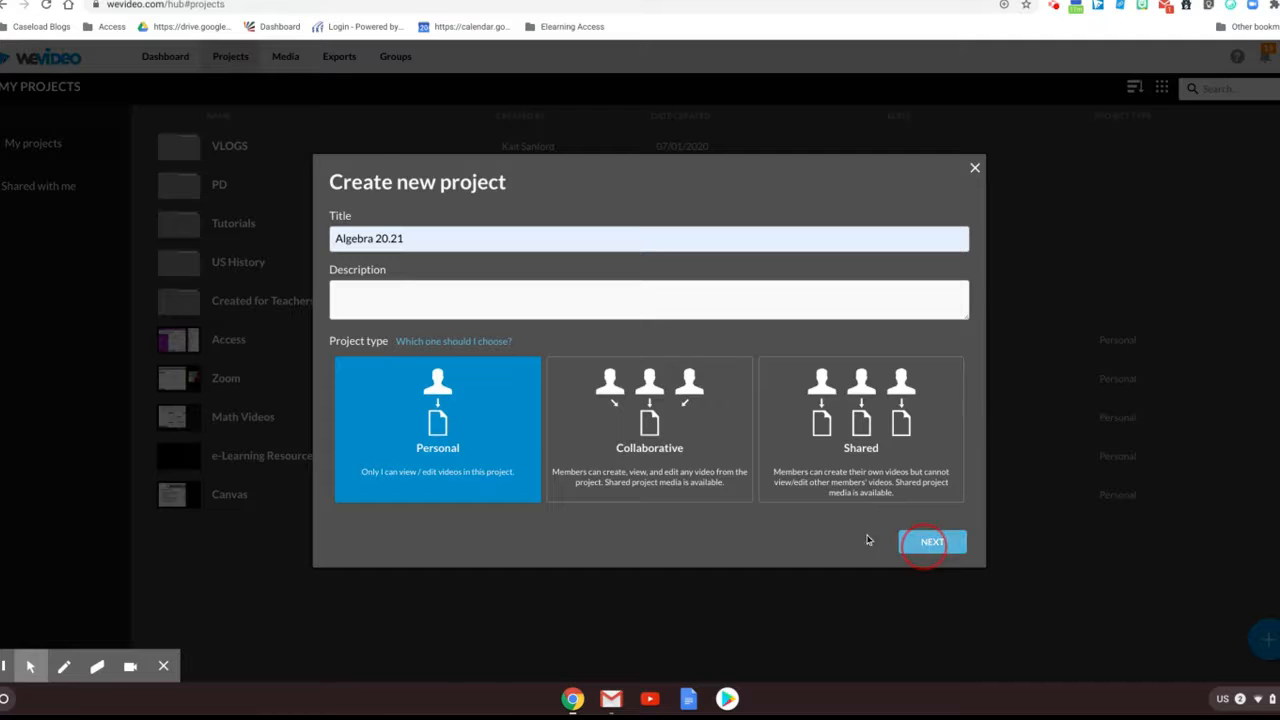
{"action": "left_click", "coordinate": [918, 585]}
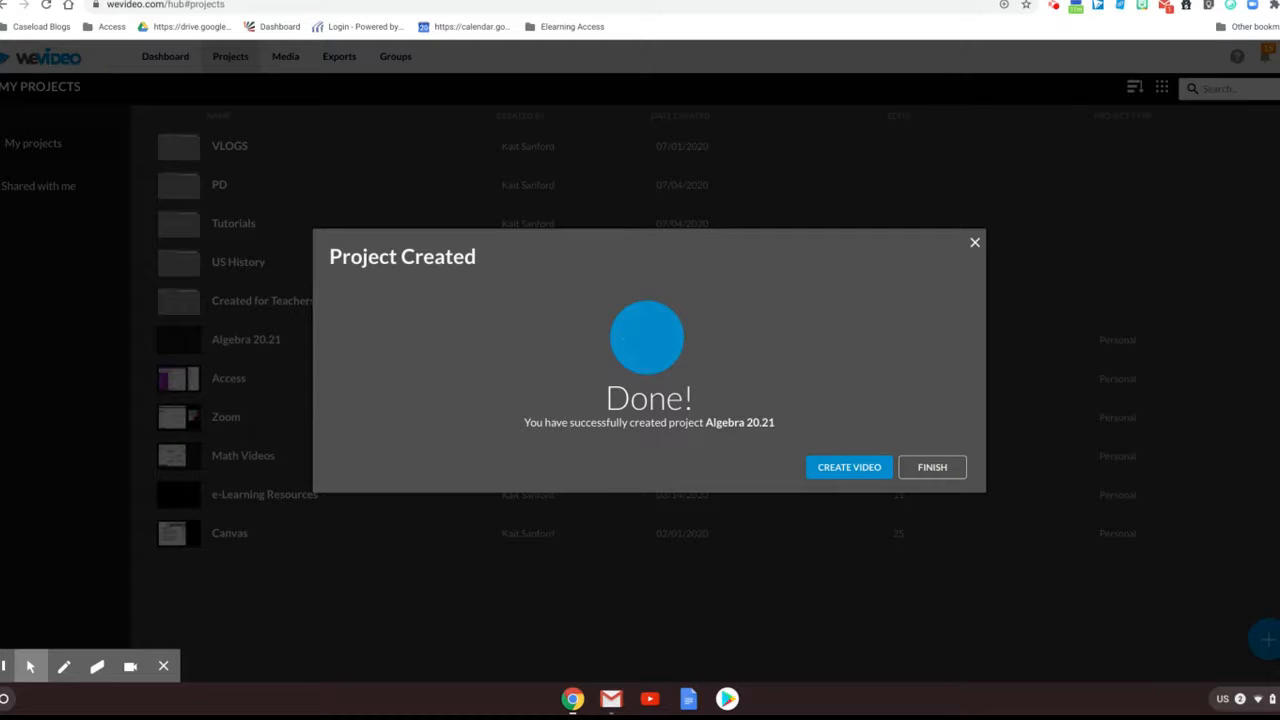
Step: Create a video in the new project using the Blank edit template
{"action": "left_click", "coordinate": [837, 476]}
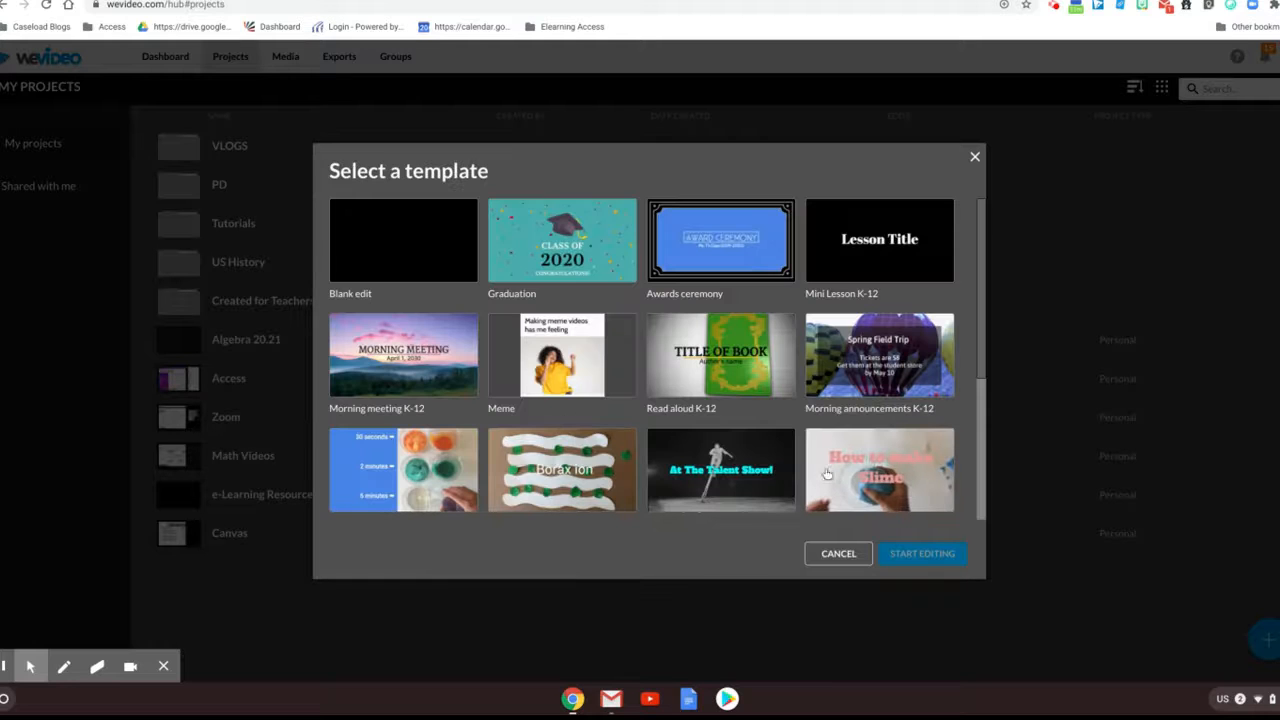
{"action": "left_click", "coordinate": [412, 240]}
{"action": "left_click", "coordinate": [918, 553]}
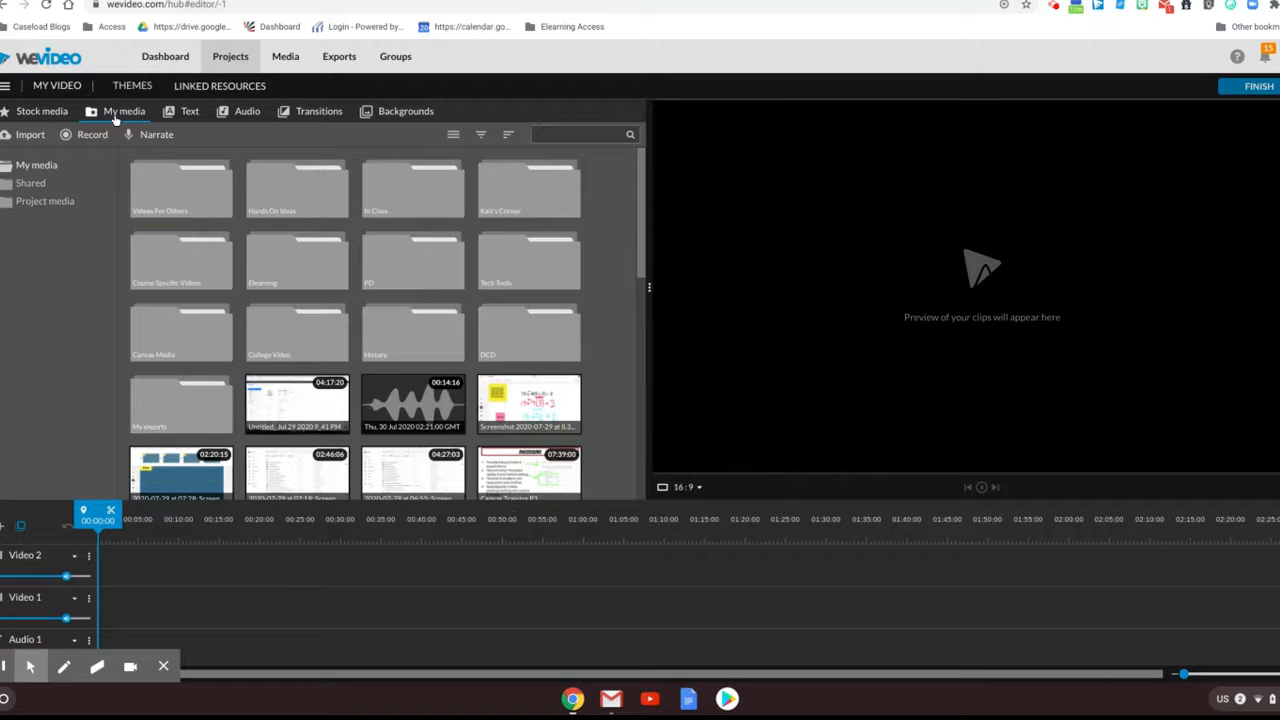
Step: Place the BM DBQ 9 screen recording from My media on the Video 1 track and scrub the playhead along it
{"action": "scroll", "coordinate": [453, 336], "scroll_direction": "down", "scroll_amount": 1}
{"action": "scroll", "coordinate": [453, 336], "scroll_direction": "down", "scroll_amount": 5}
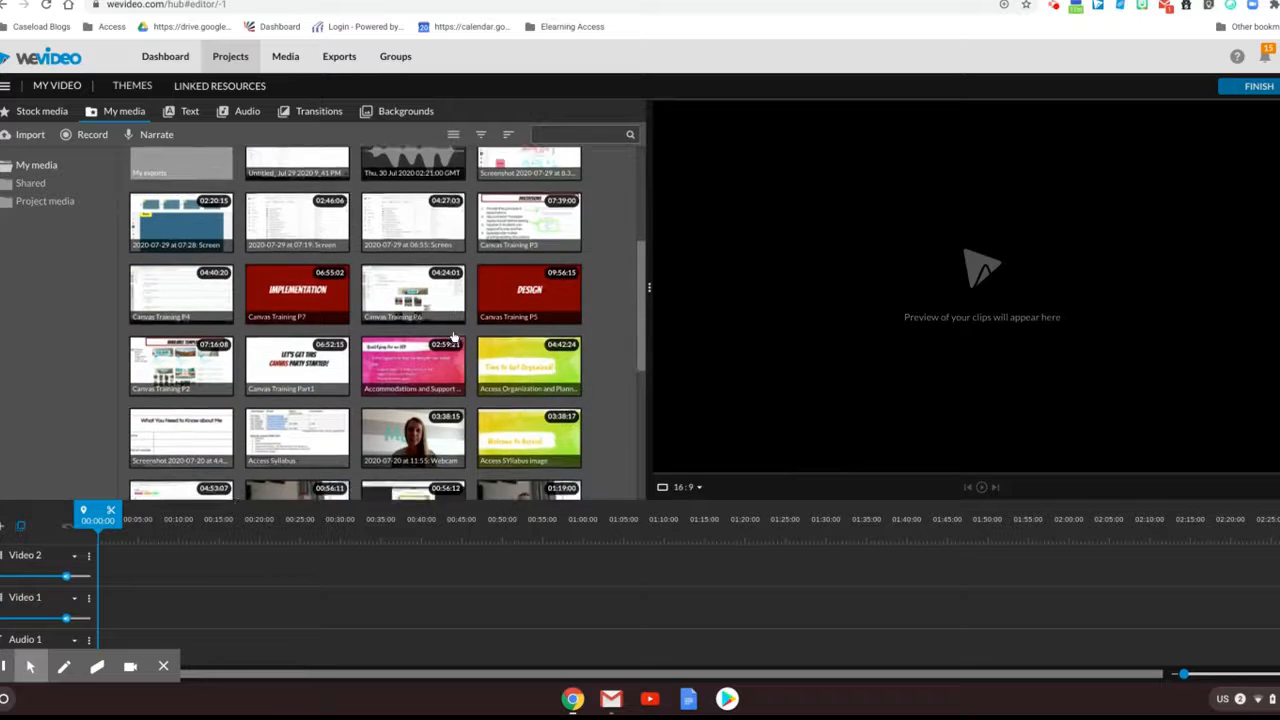
{"action": "scroll", "coordinate": [453, 336], "scroll_direction": "up", "scroll_amount": 5}
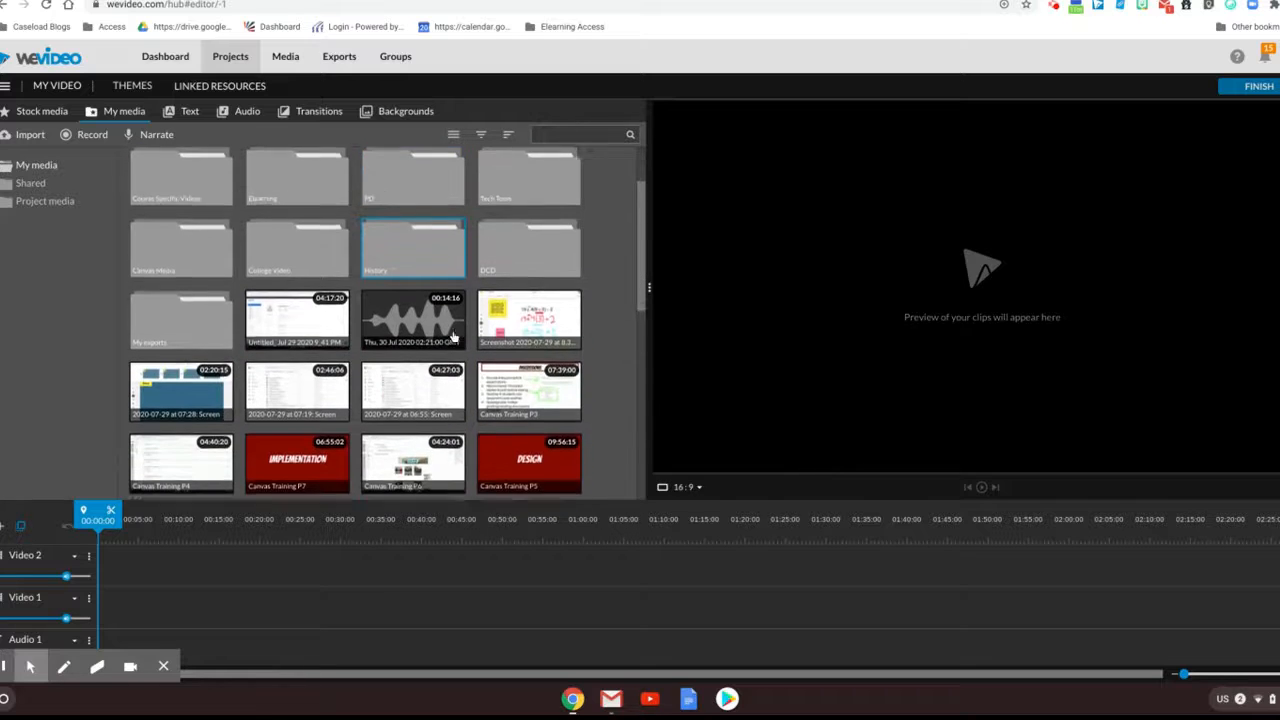
{"action": "scroll", "coordinate": [453, 336], "scroll_direction": "up", "scroll_amount": 1}
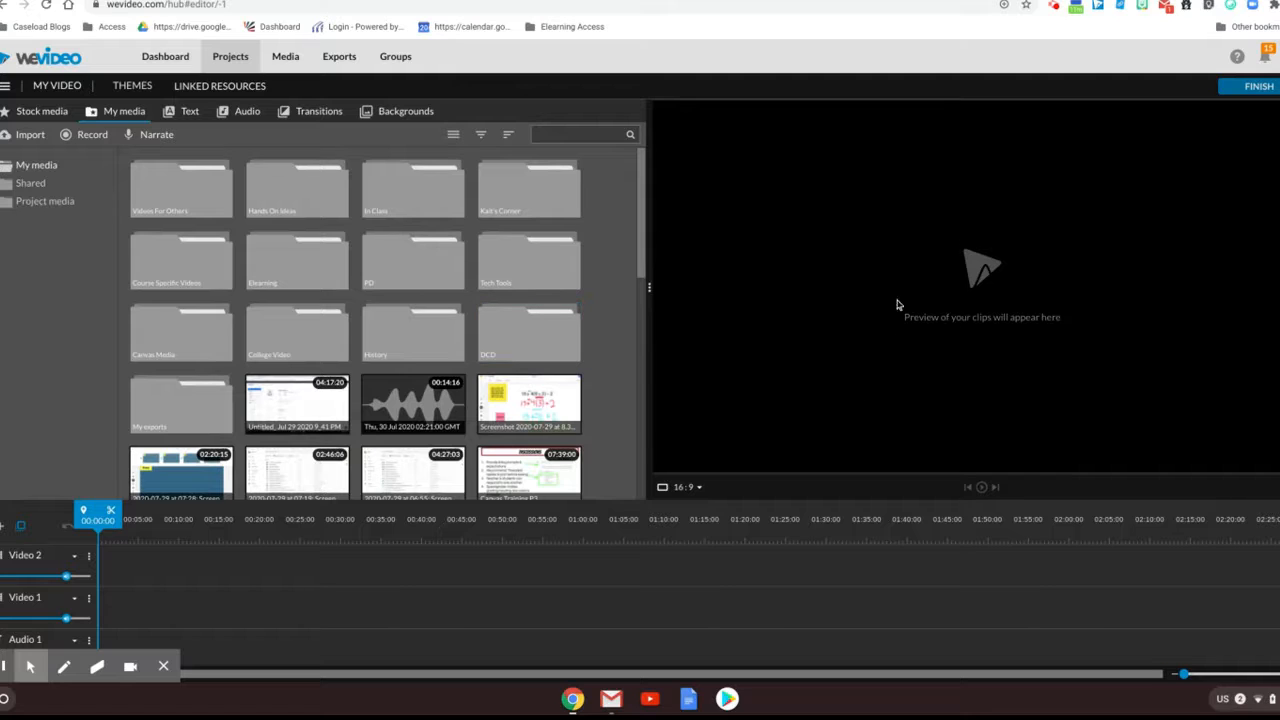
{"action": "left_click", "coordinate": [164, 666]}
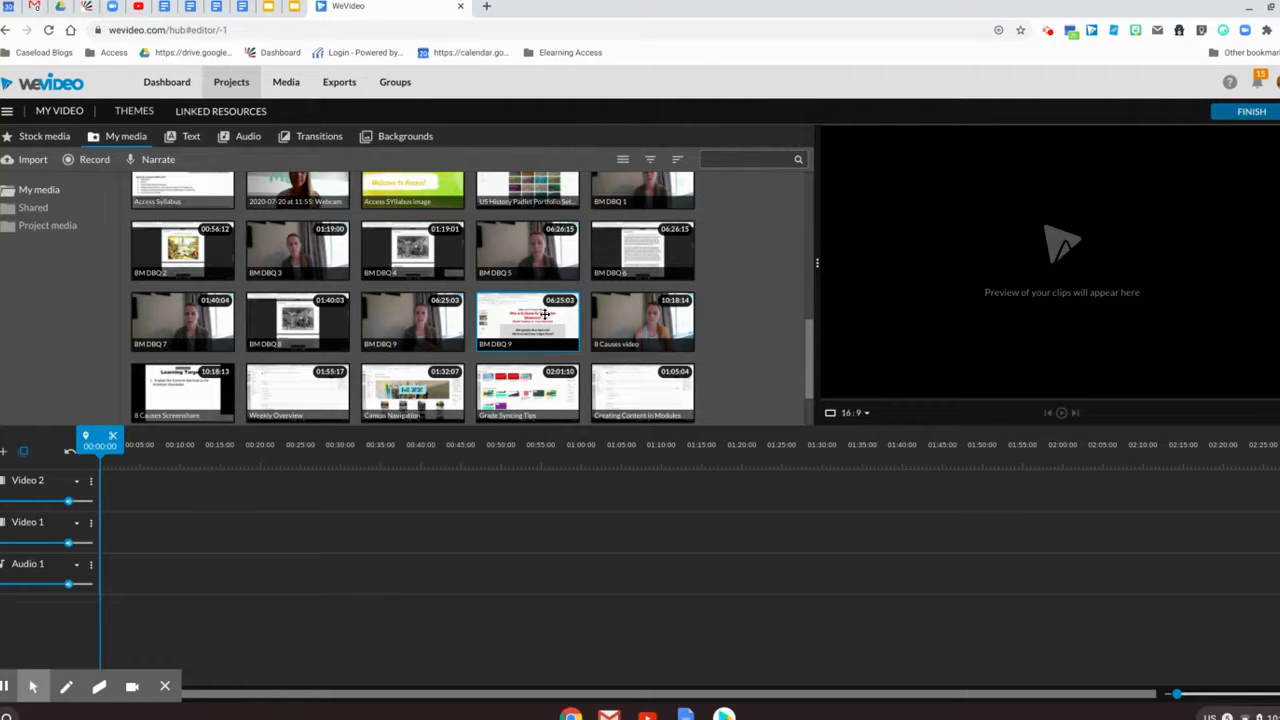
{"action": "mouse_move", "coordinate": [545, 315]}
{"action": "left_mouse_down"}
{"action": "mouse_move", "coordinate": [423, 434]}
{"action": "mouse_move", "coordinate": [300, 523]}
{"action": "mouse_move", "coordinate": [180, 531]}
{"action": "left_mouse_up"}
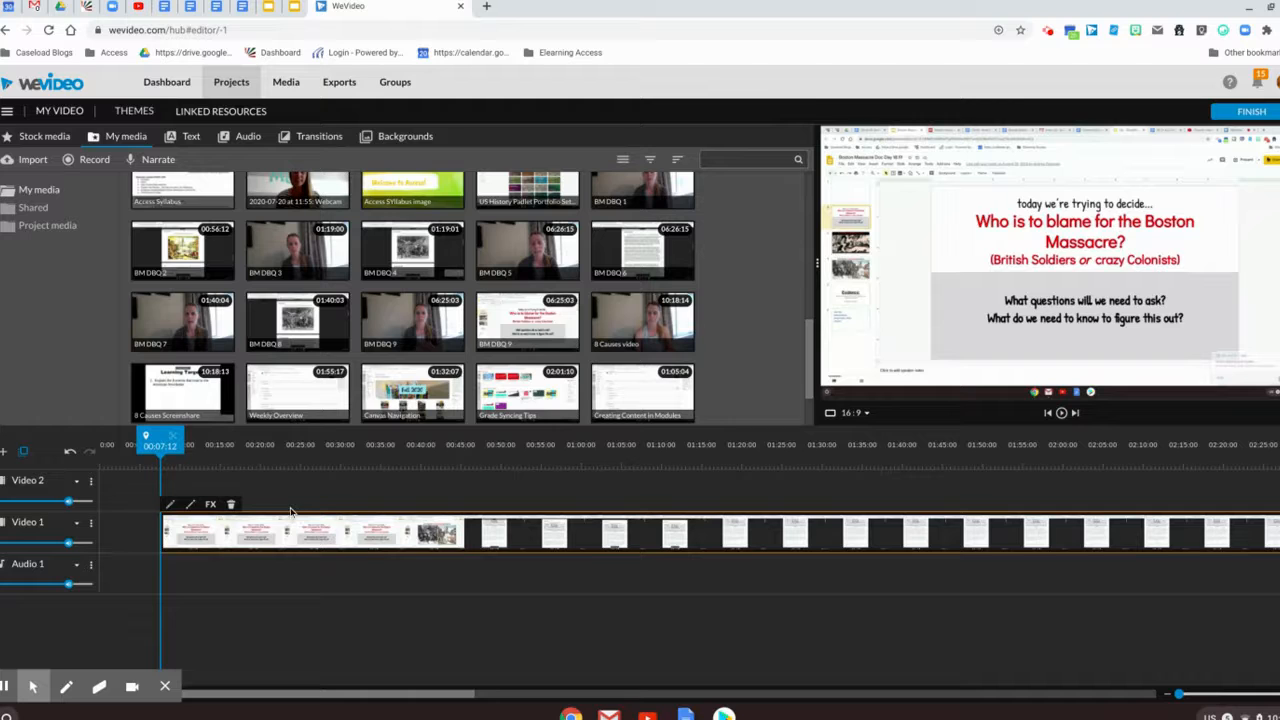
{"action": "left_click", "coordinate": [155, 447]}
{"action": "left_click_drag", "start_coordinate": [155, 447], "coordinate": [335, 447]}
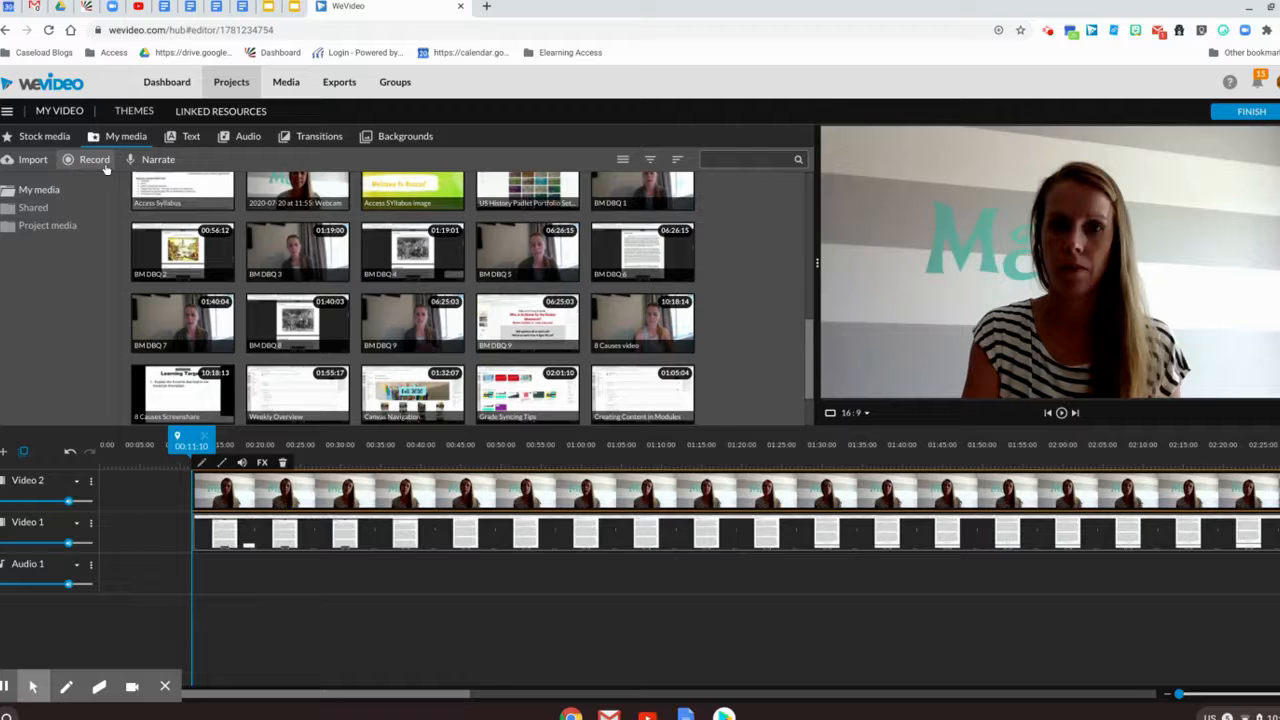
Step: Check which sources can be recorded from within the editor, without starting a recording
{"action": "left_click", "coordinate": [104, 164]}
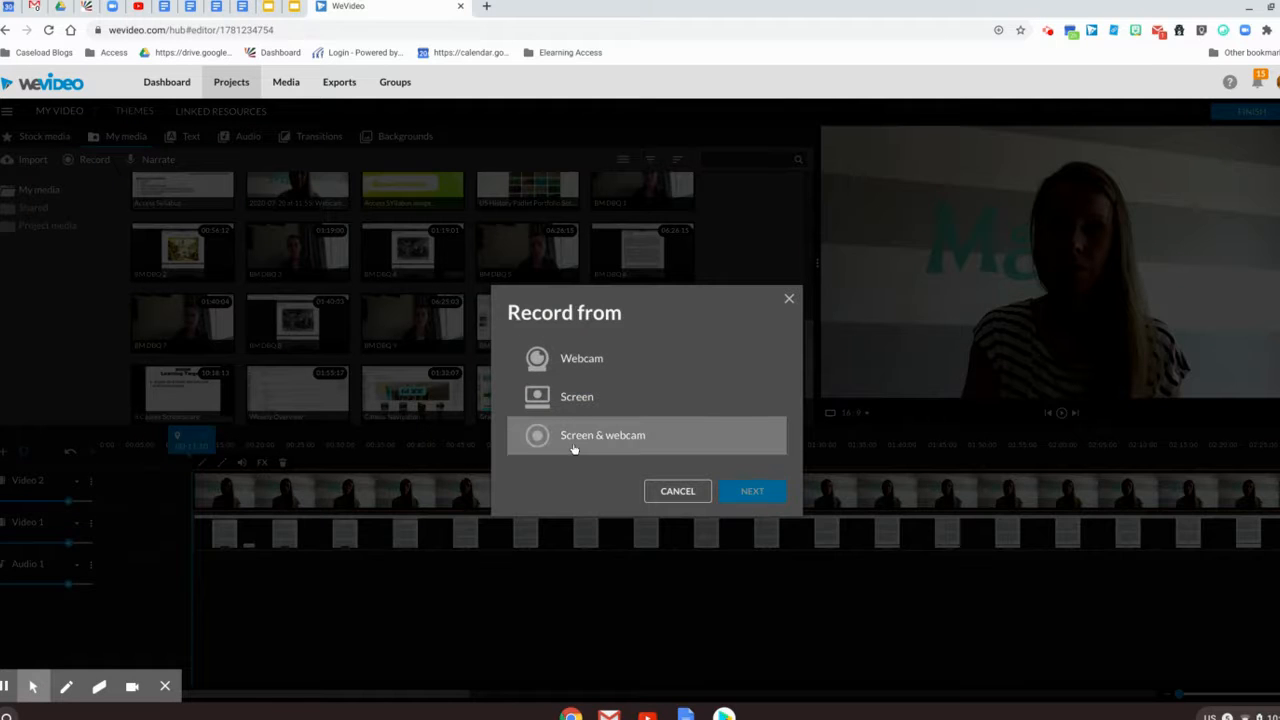
{"action": "left_click", "coordinate": [684, 493]}
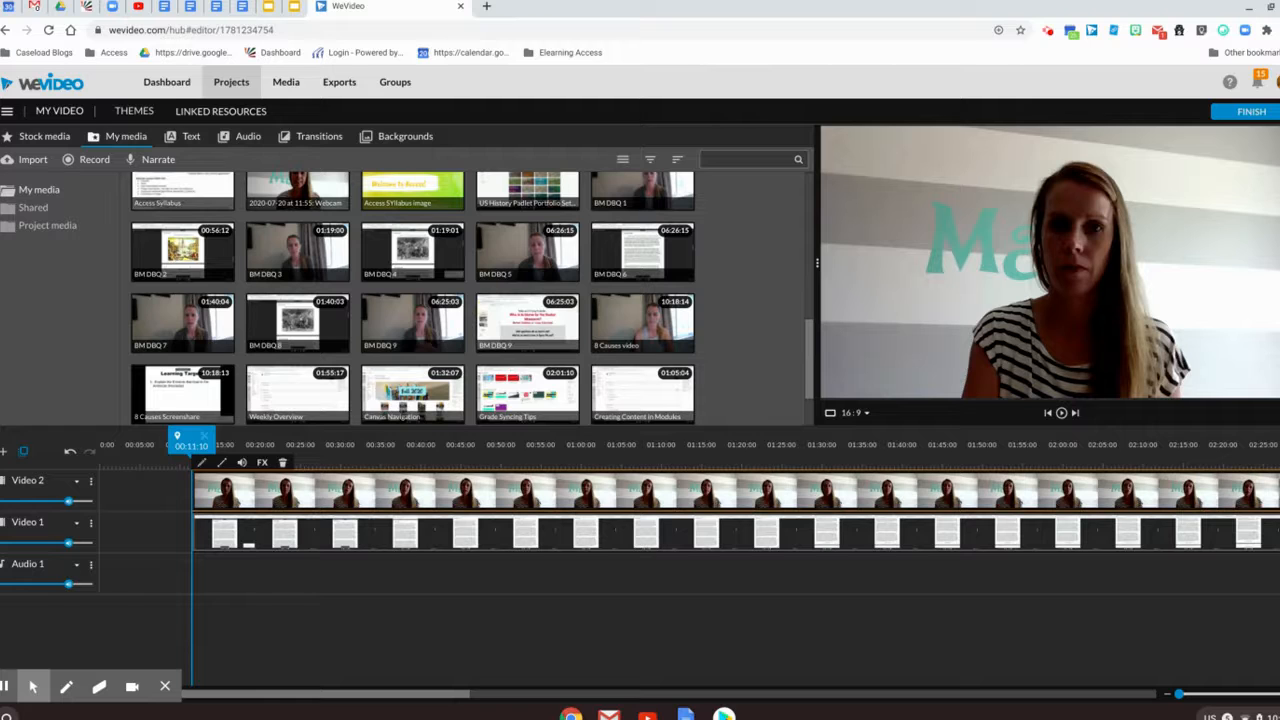
Step: Shrink the webcam clip on Video 2 to scale 0.36, place it beside the document at about x -95, y 318, and save
{"action": "left_click", "coordinate": [338, 547]}
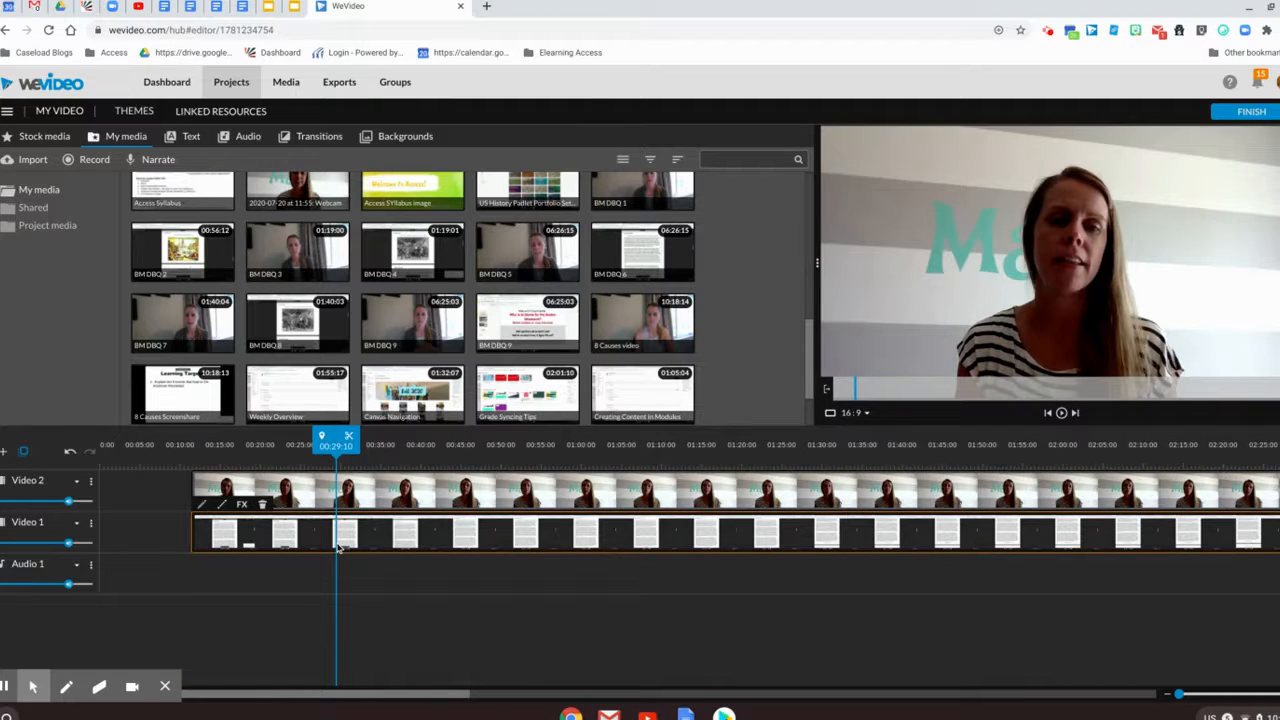
{"action": "left_click", "coordinate": [311, 505]}
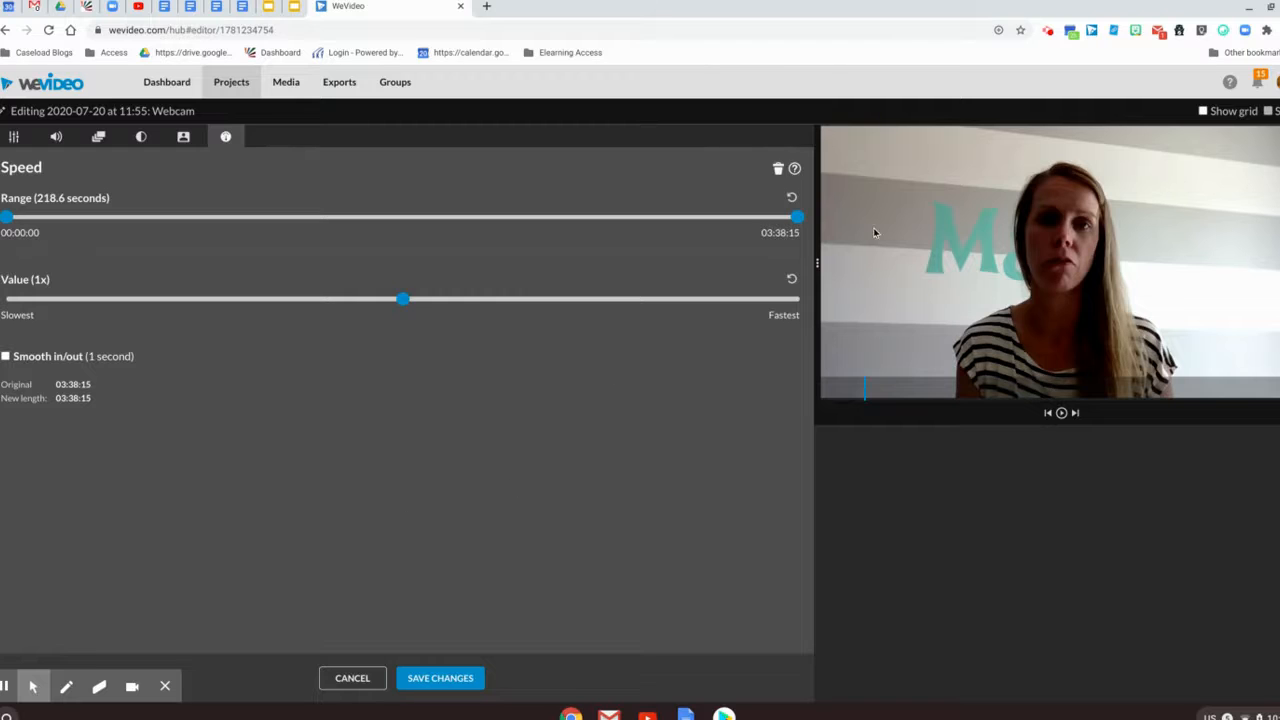
{"action": "left_click", "coordinate": [12, 138]}
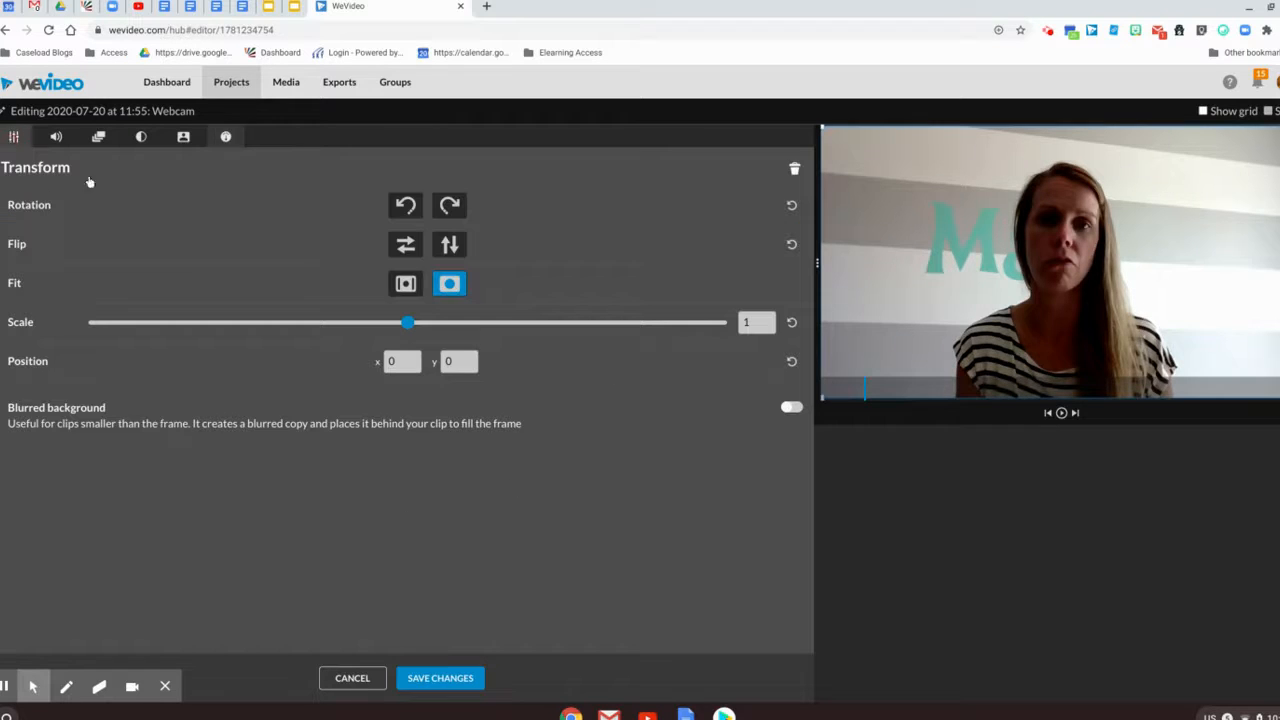
{"action": "left_click_drag", "start_coordinate": [864, 231], "coordinate": [906, 280]}
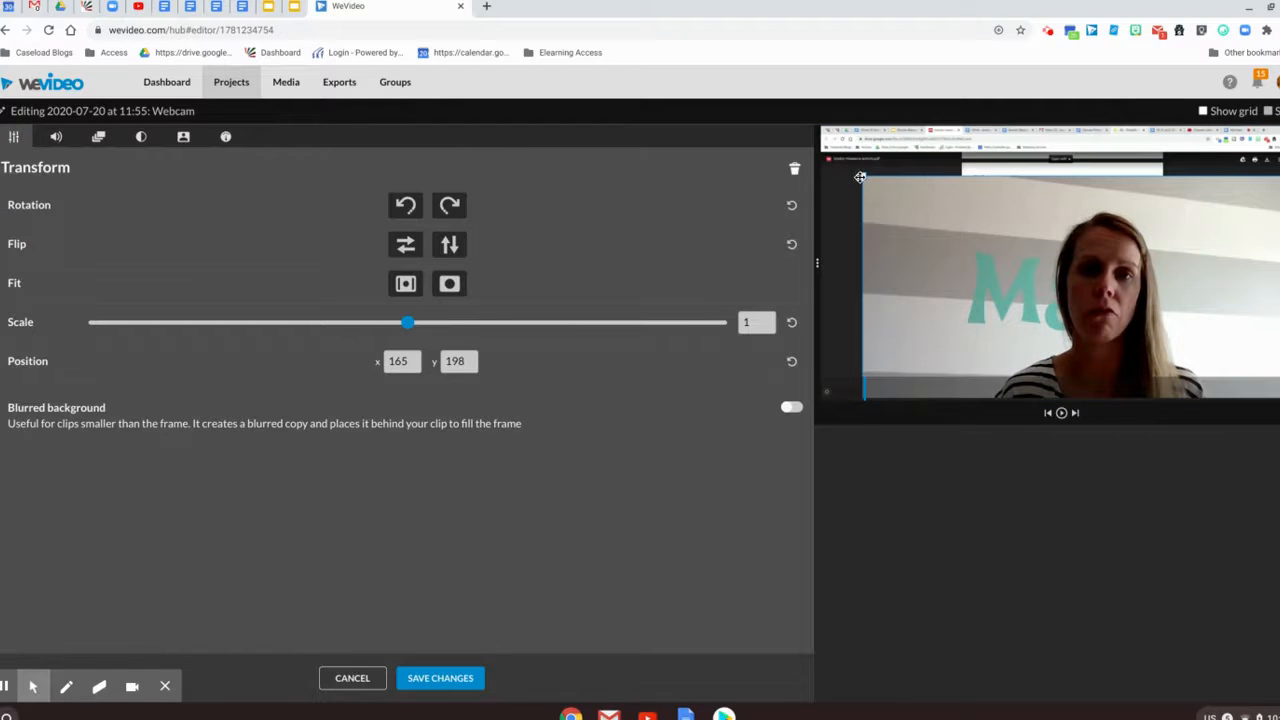
{"action": "left_click_drag", "start_coordinate": [860, 177], "coordinate": [960, 263]}
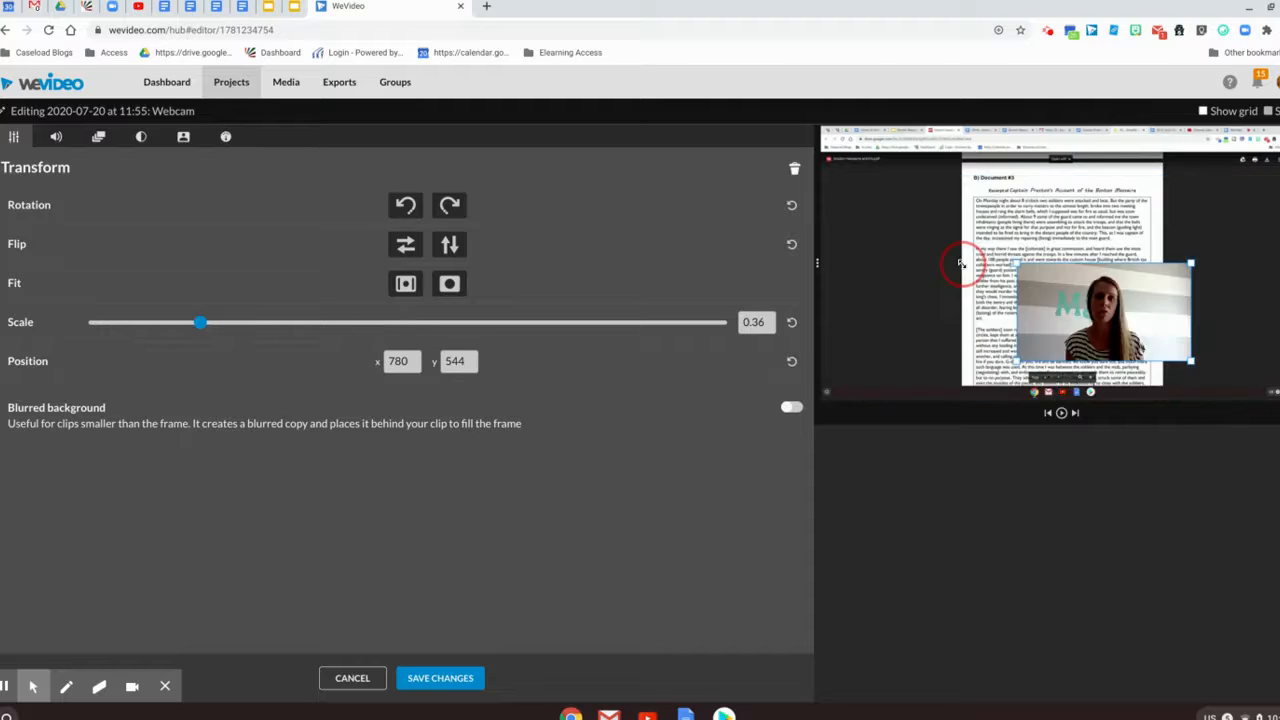
{"action": "left_click_drag", "start_coordinate": [1097, 306], "coordinate": [887, 252]}
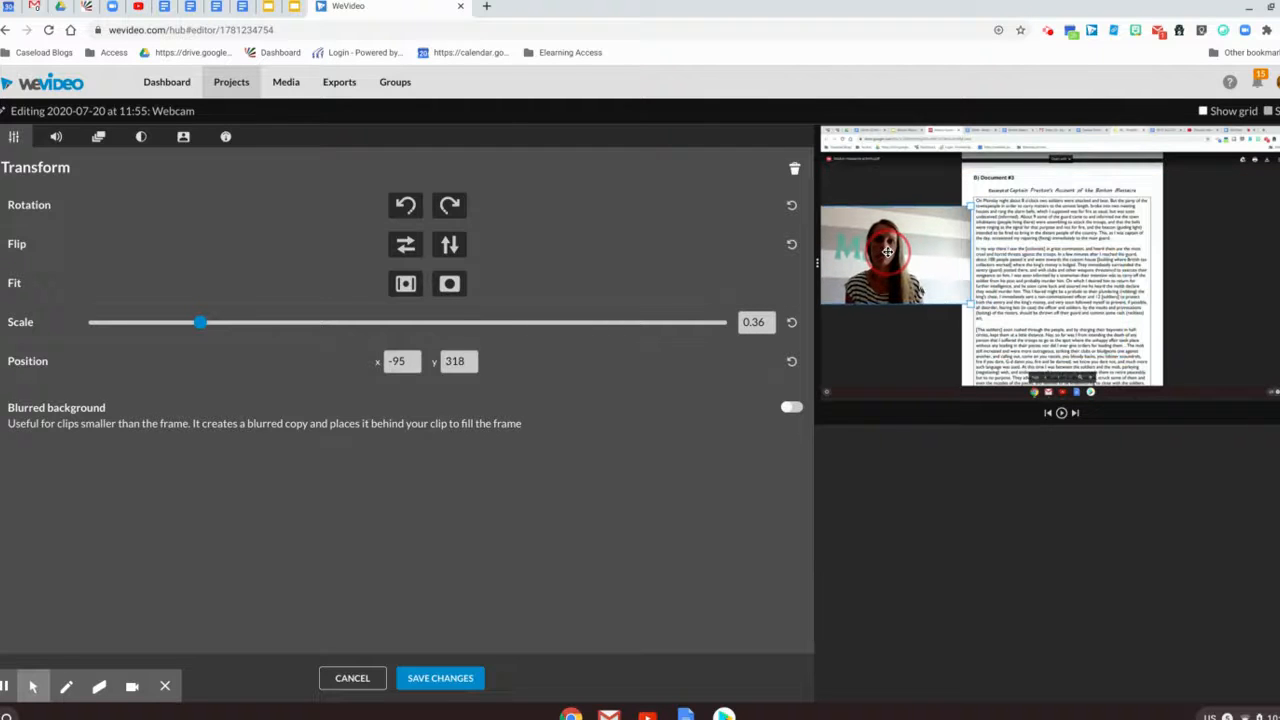
{"action": "left_click", "coordinate": [440, 680]}
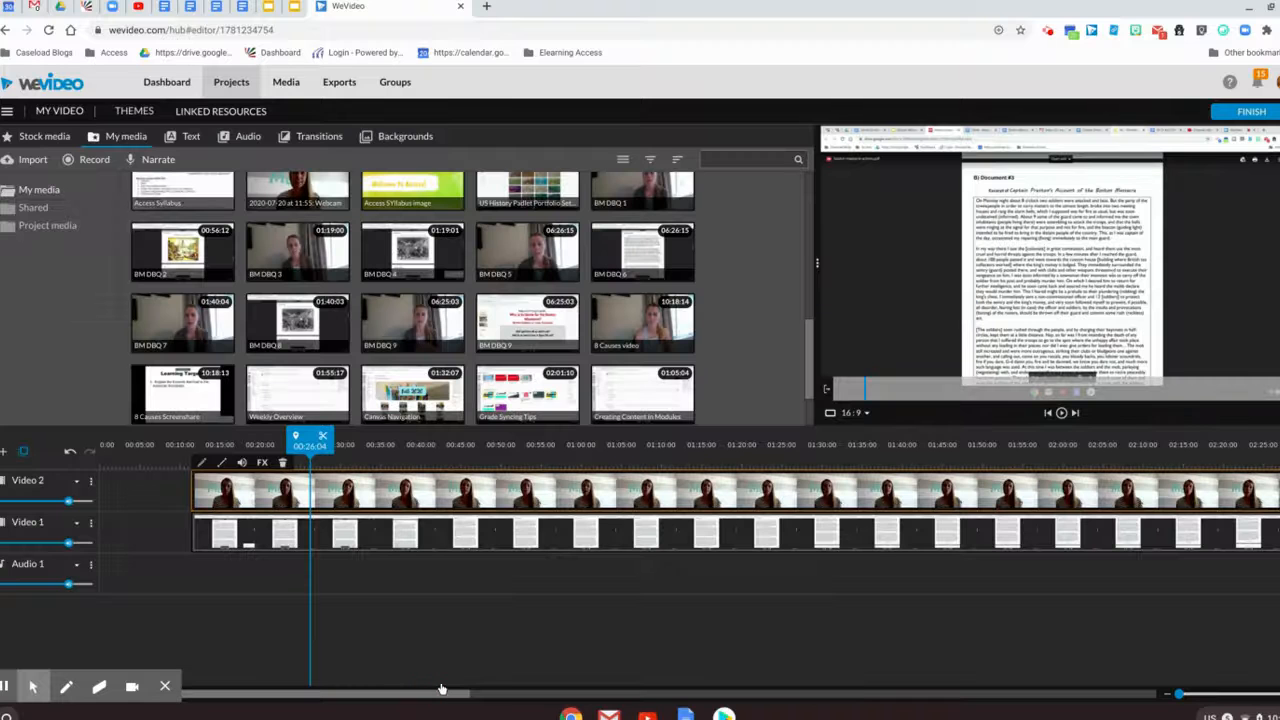
Step: Split both the webcam clip and the BM DBQ 6 clip at 01:12:24 and again at 01:18:04
{"action": "left_click", "coordinate": [311, 441]}
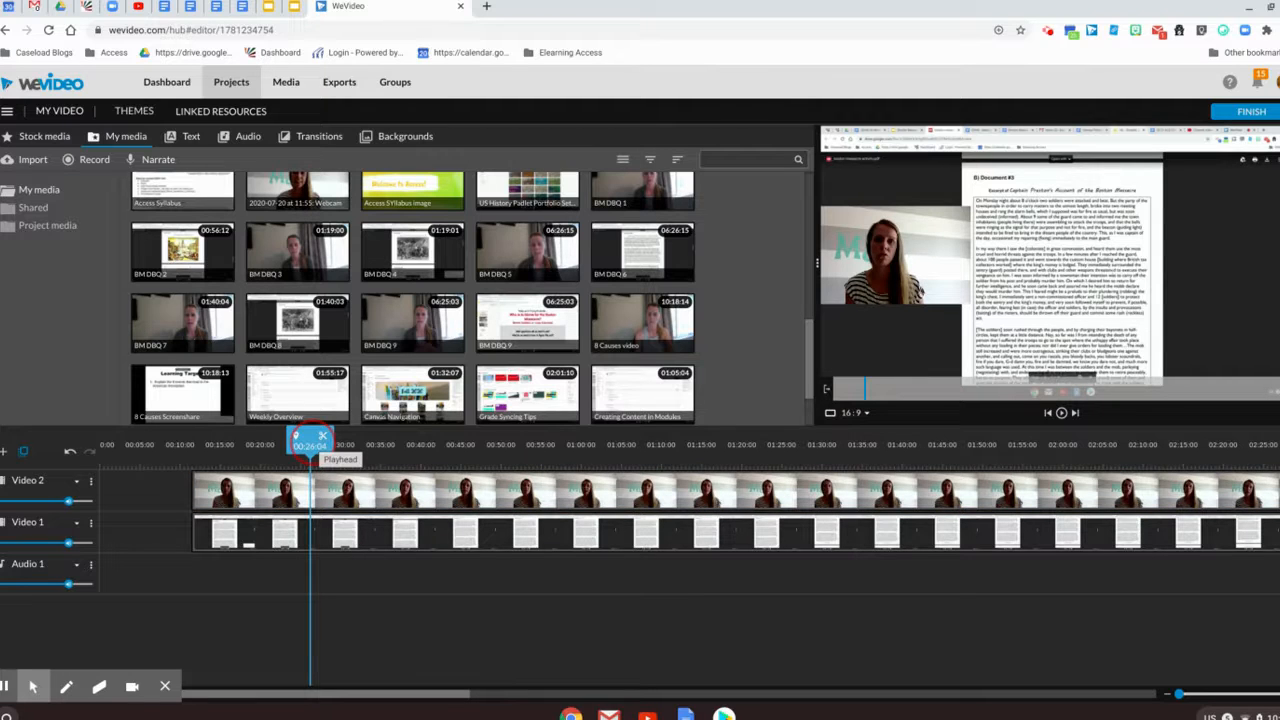
{"action": "left_click_drag", "start_coordinate": [311, 441], "coordinate": [686, 446]}
{"action": "left_click", "coordinate": [687, 447]}
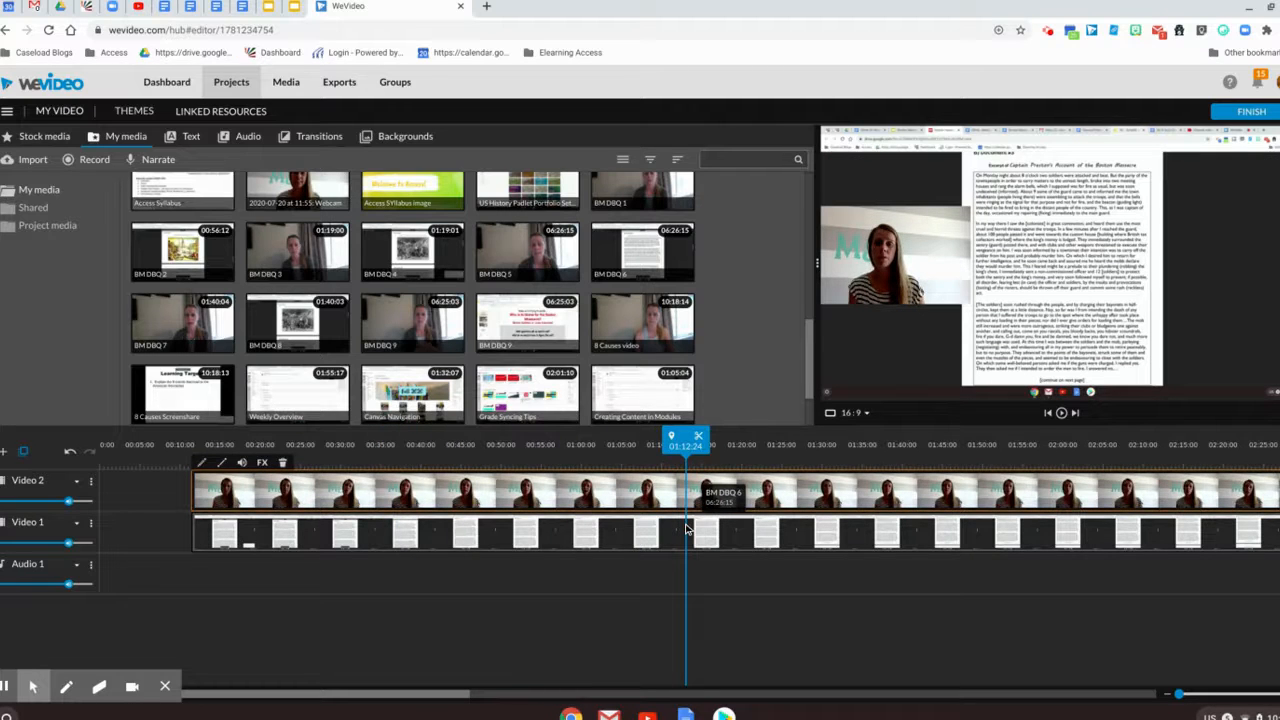
{"action": "left_click", "coordinate": [687, 528]}
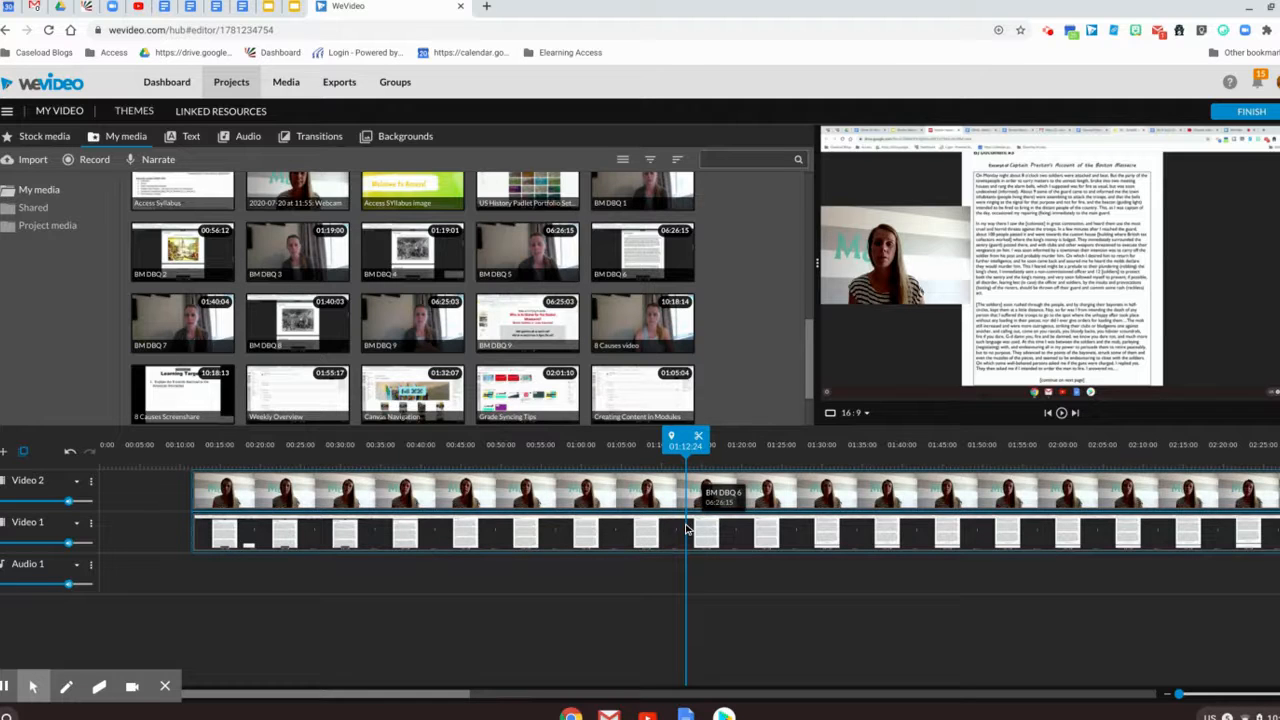
{"action": "left_click", "coordinate": [698, 437]}
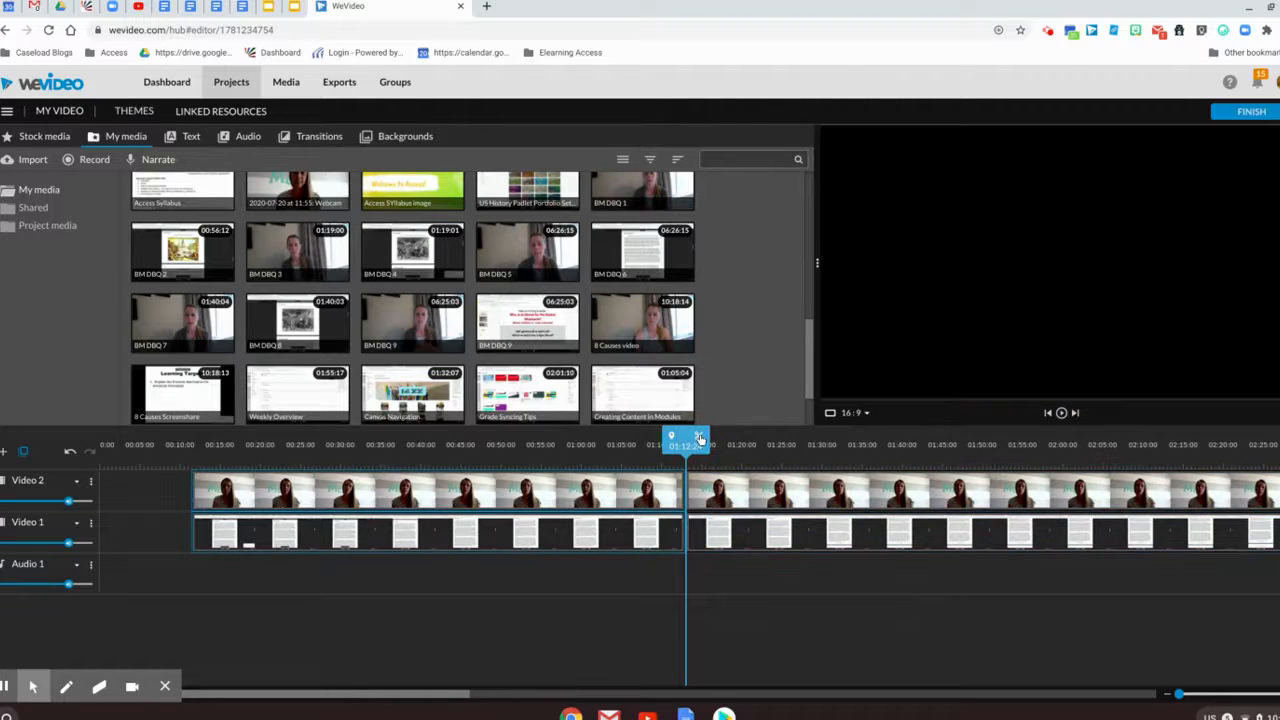
{"action": "left_click_drag", "start_coordinate": [685, 445], "coordinate": [727, 440]}
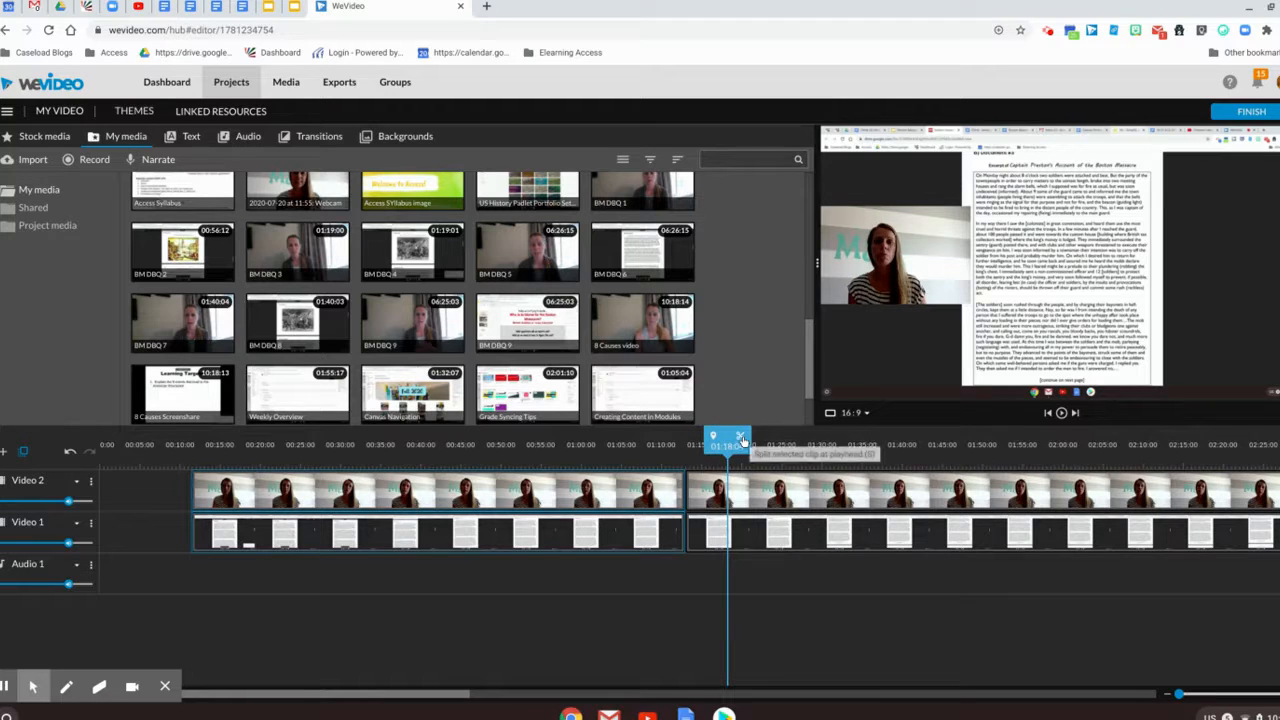
{"action": "left_click", "coordinate": [740, 438]}
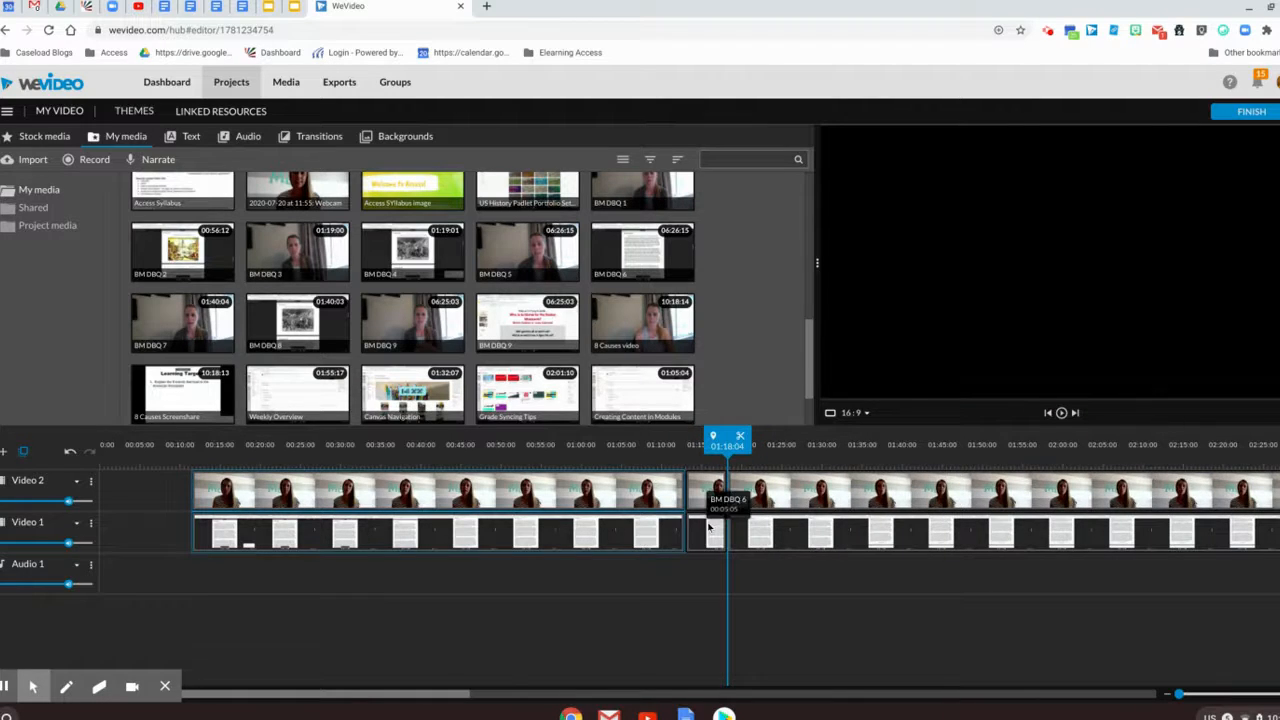
Step: Delete the section between 01:12:24 and 01:18:04 from both video tracks and close the gap with the following clips
{"action": "left_click", "coordinate": [708, 527]}
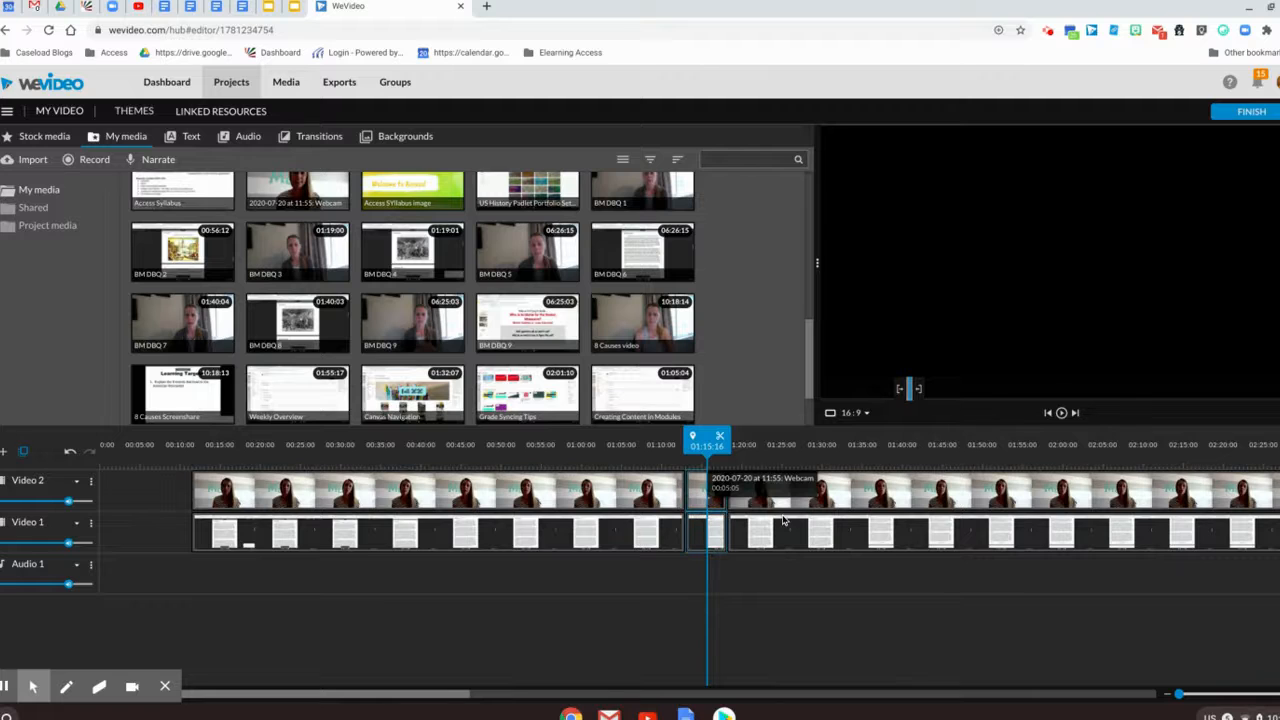
{"action": "key", "text": "Delete"}
{"action": "left_click", "coordinate": [800, 562]}
{"action": "left_click_drag", "start_coordinate": [760, 488], "coordinate": [714, 490]}
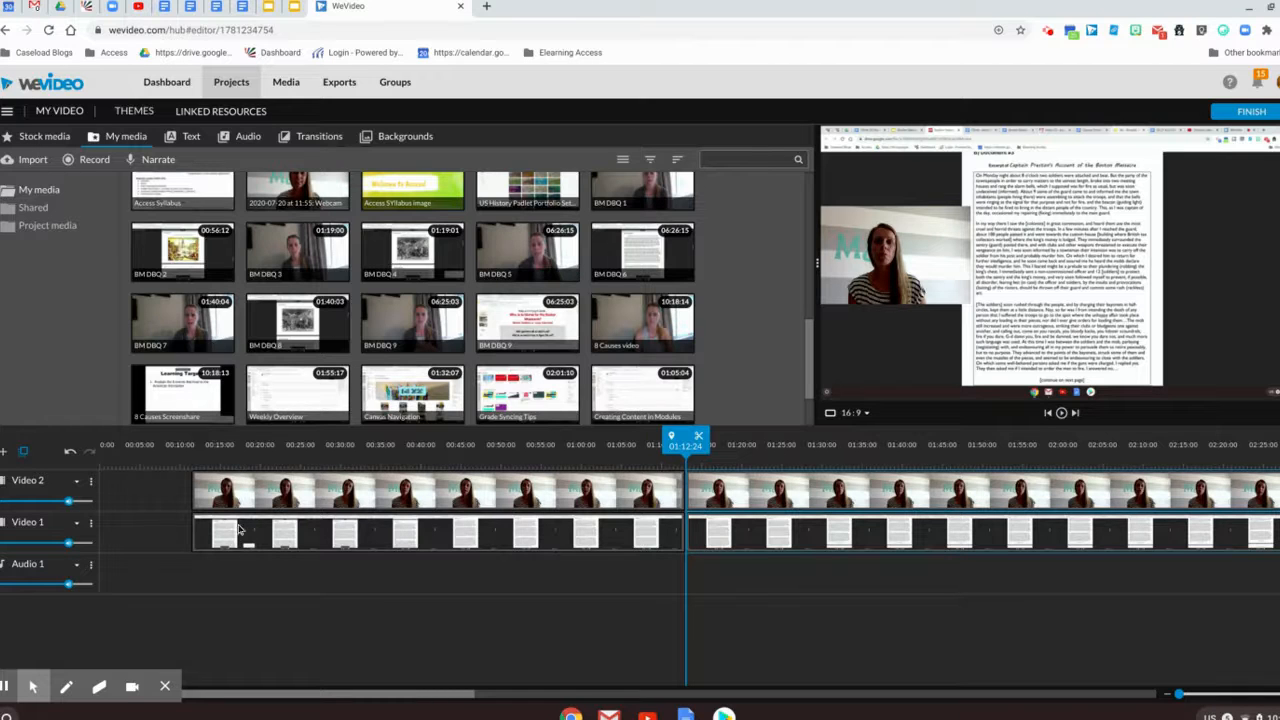
Step: Place a Bullseye title before the webcam clip on Video 2 reading "Algebra Lesson" and "date....", and save it
{"action": "left_click", "coordinate": [193, 141]}
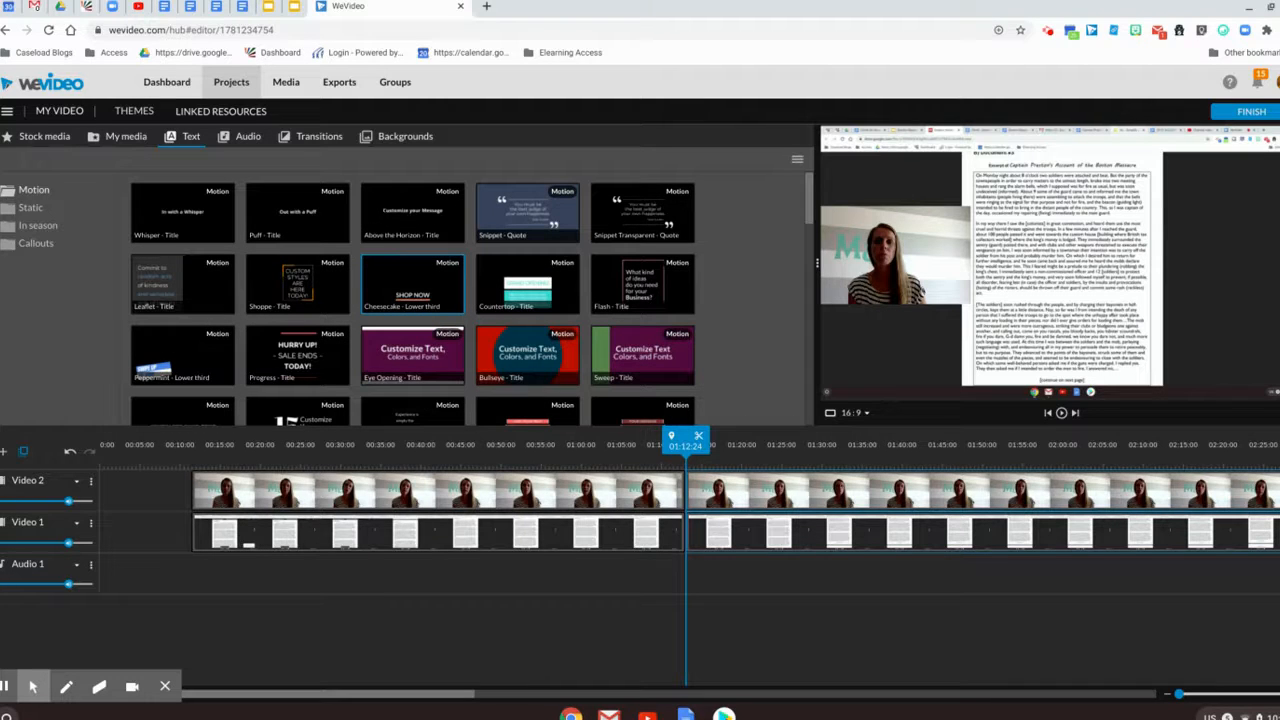
{"action": "left_click_drag", "start_coordinate": [529, 363], "coordinate": [153, 489]}
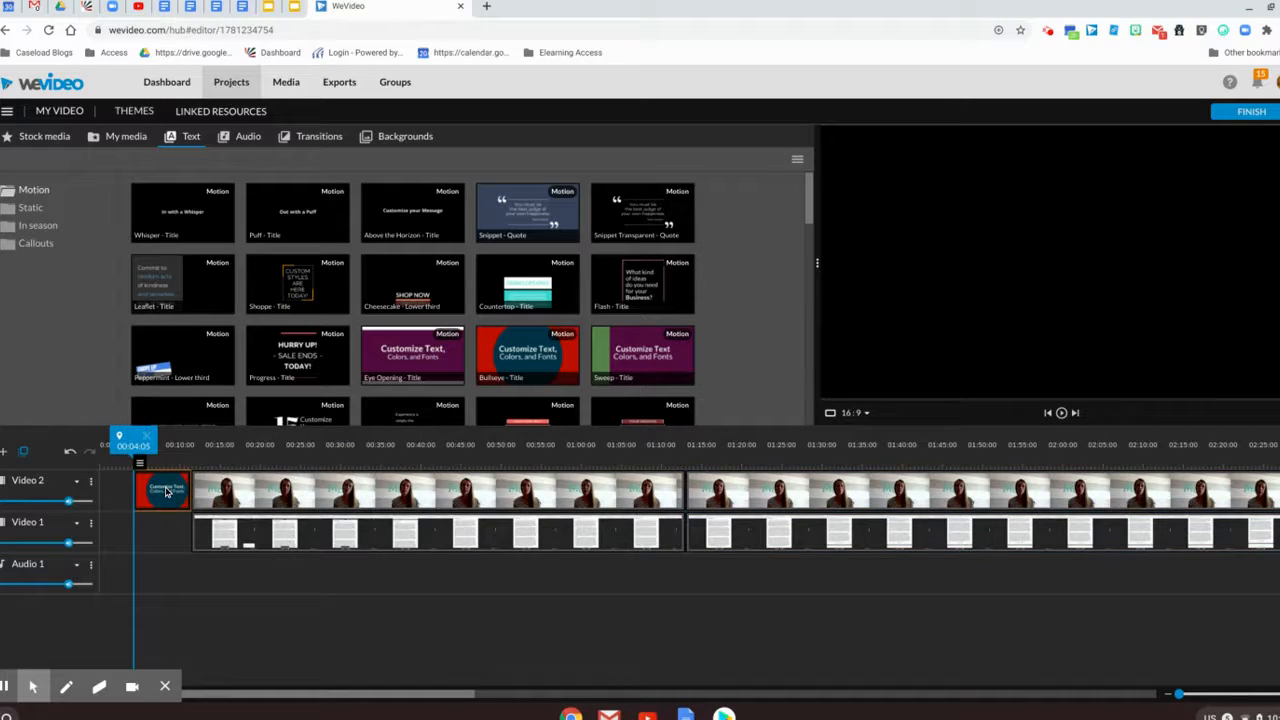
{"action": "double_click", "coordinate": [167, 491]}
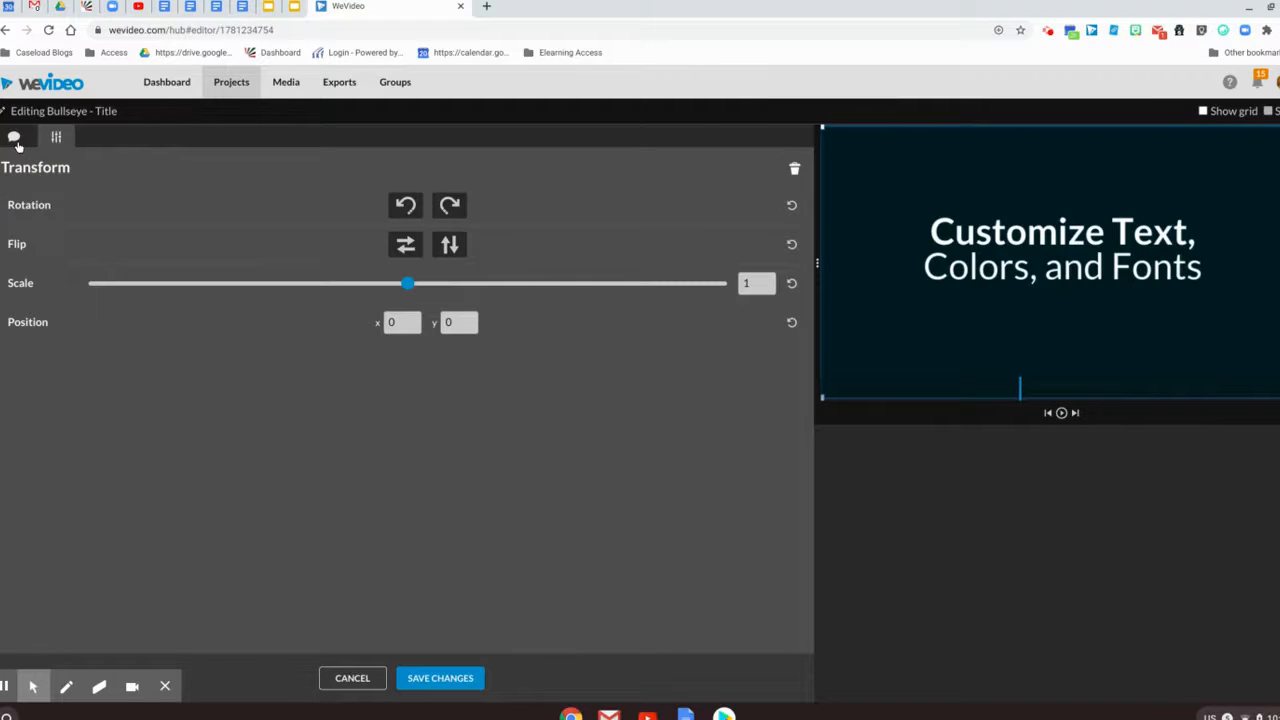
{"action": "left_click", "coordinate": [15, 139]}
{"action": "left_click", "coordinate": [107, 277]}
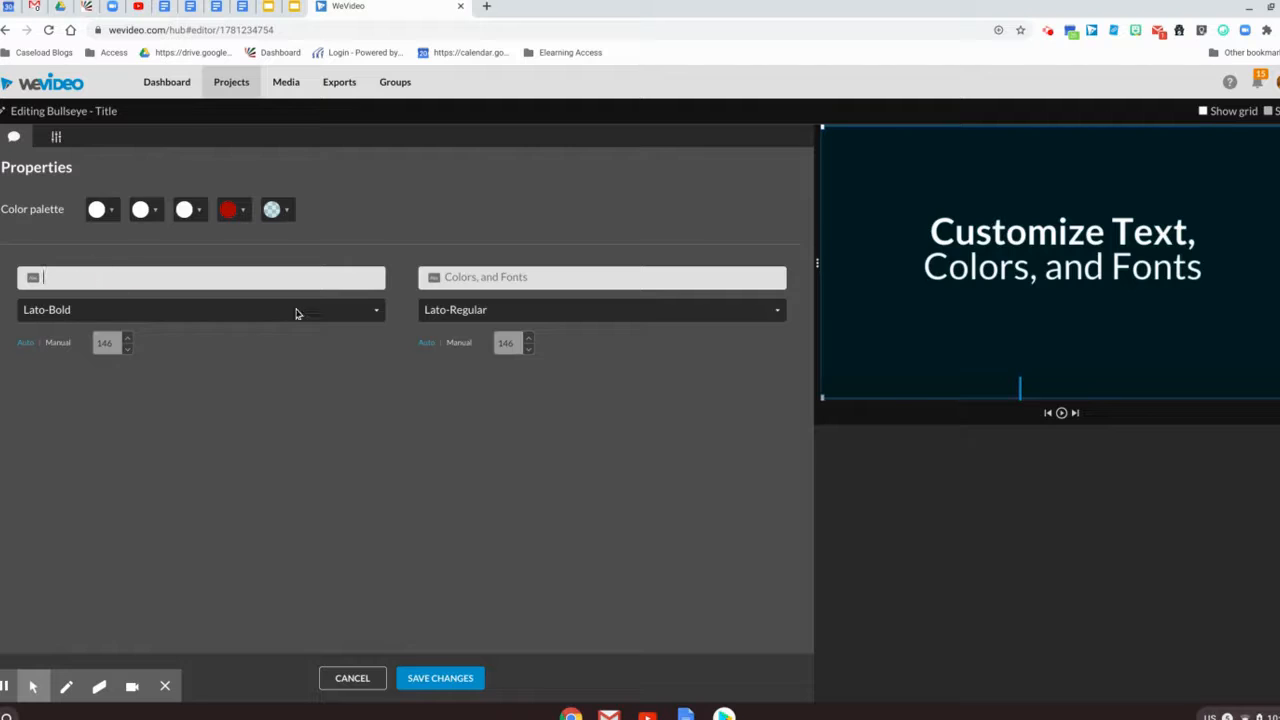
{"action": "type", "text": "Algebra Lesson"}
{"action": "key", "text": "Tab"}
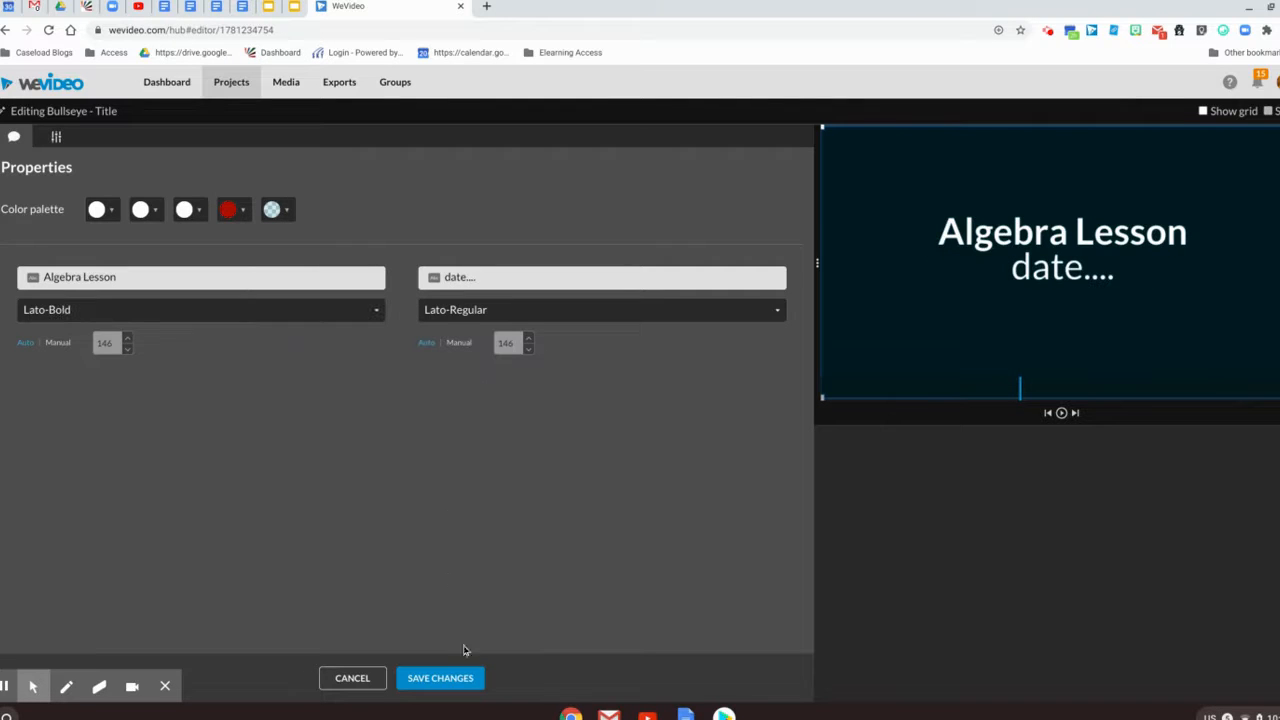
{"action": "left_click", "coordinate": [440, 679]}
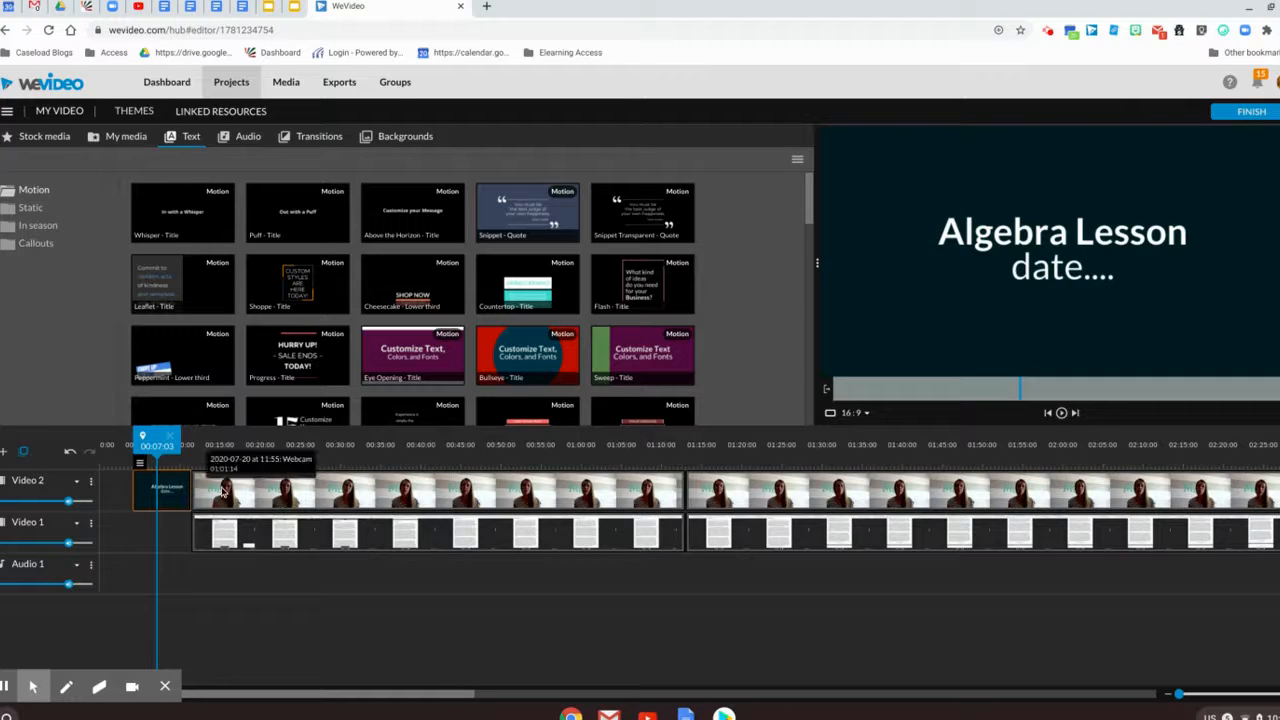
Step: Add Inspiration - Mega Music to Audio 1 under the title, split it where the title ends, and delete the remainder
{"action": "left_click", "coordinate": [248, 137]}
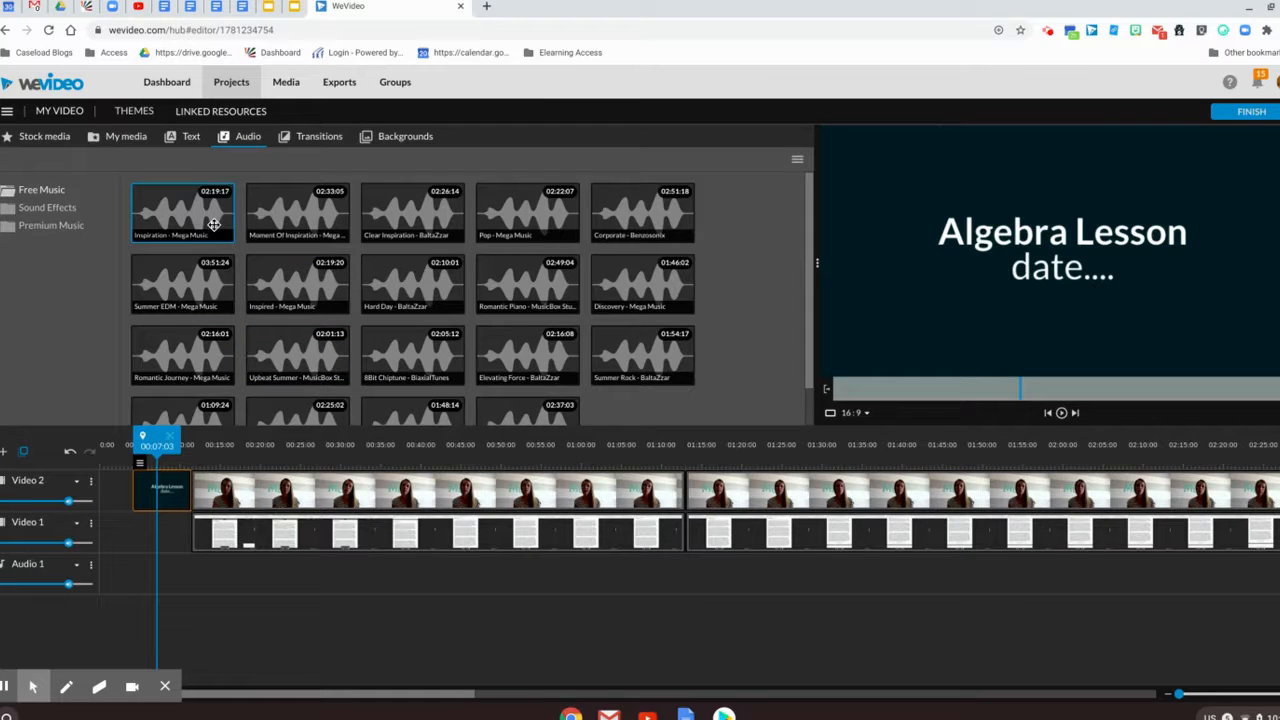
{"action": "left_click_drag", "start_coordinate": [213, 224], "coordinate": [152, 557]}
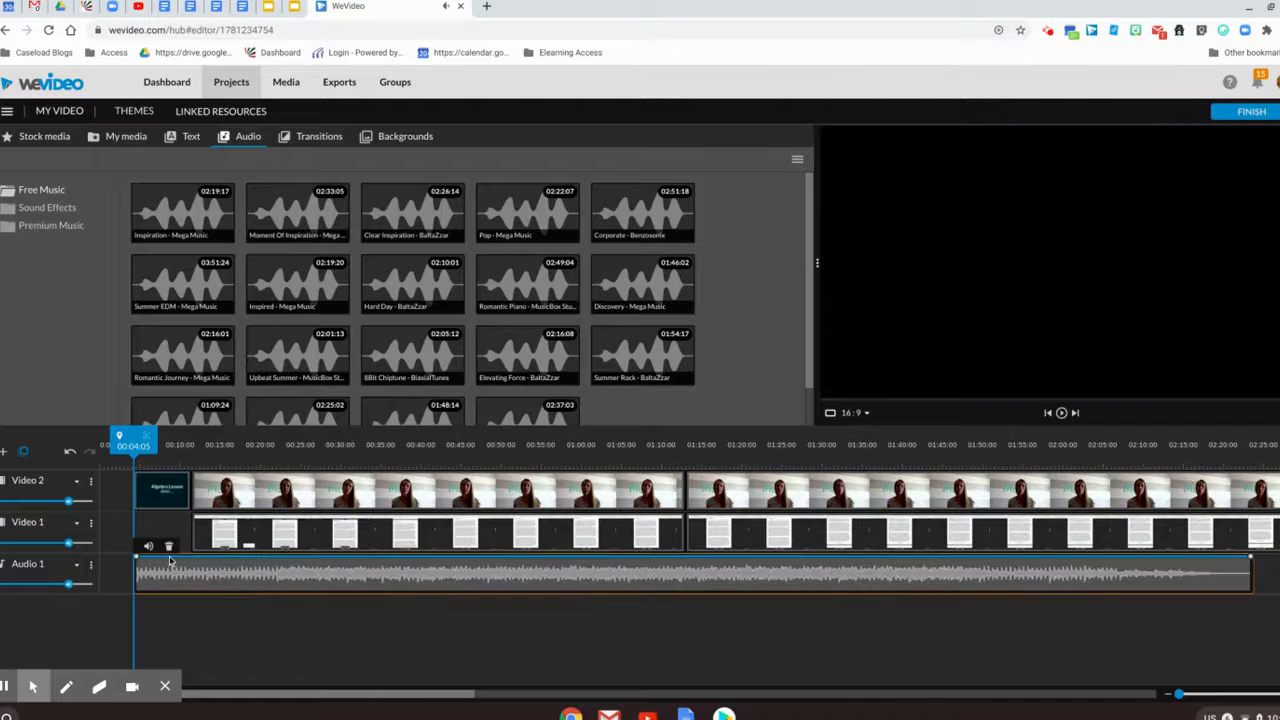
{"action": "left_click_drag", "start_coordinate": [133, 443], "coordinate": [198, 444]}
{"action": "left_click", "coordinate": [209, 436]}
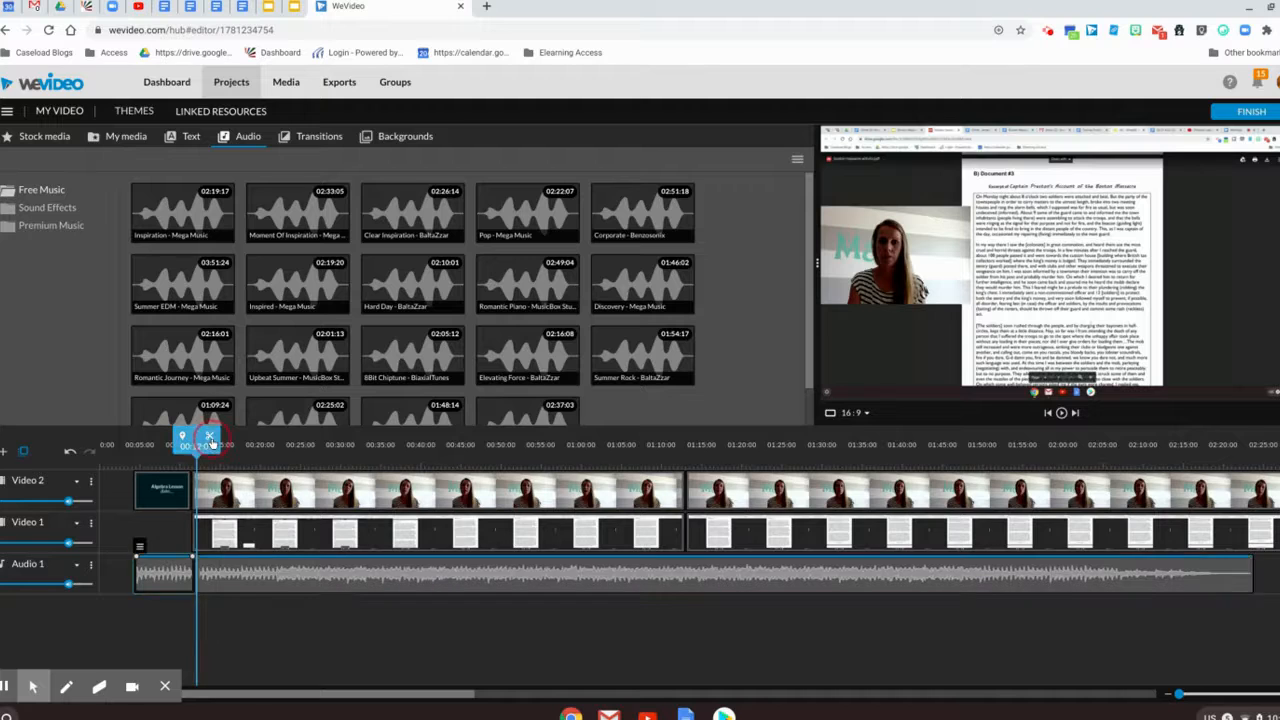
{"action": "left_click", "coordinate": [222, 575]}
{"action": "key", "text": "Delete"}
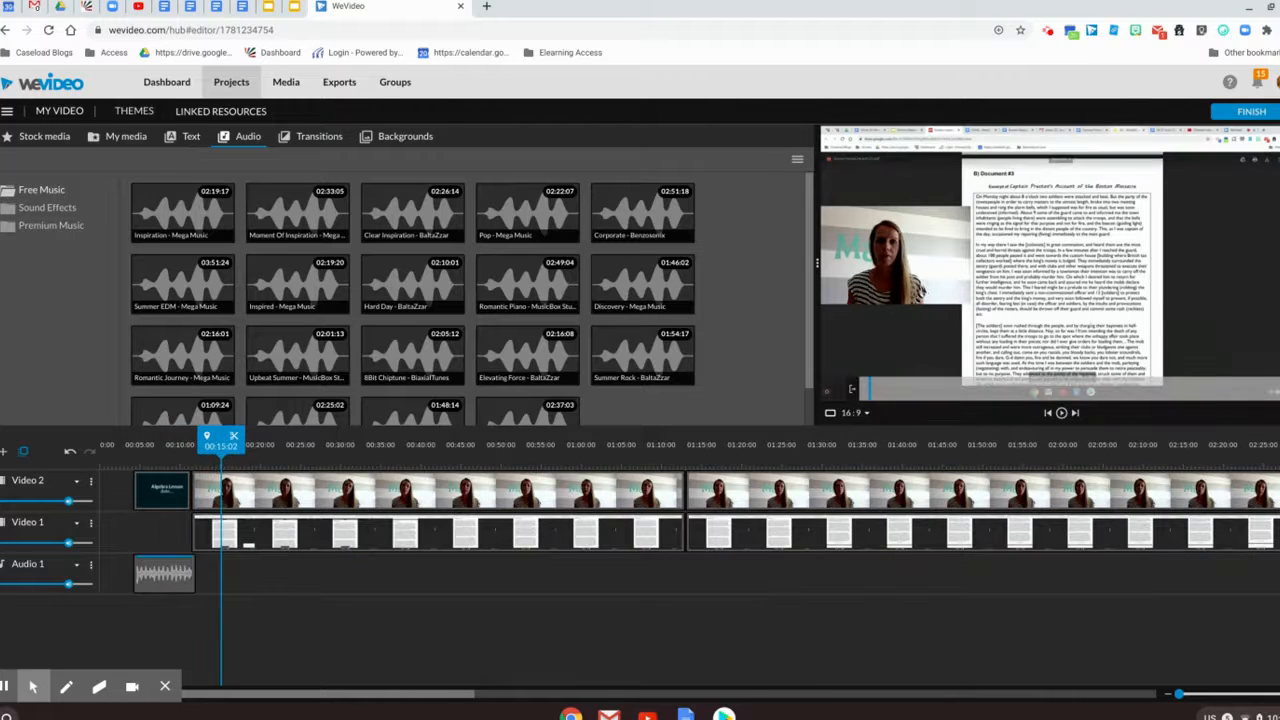
Step: Play back the Algebra Lesson title with its music from about 00:06:07
{"action": "left_click_drag", "start_coordinate": [222, 440], "coordinate": [150, 440]}
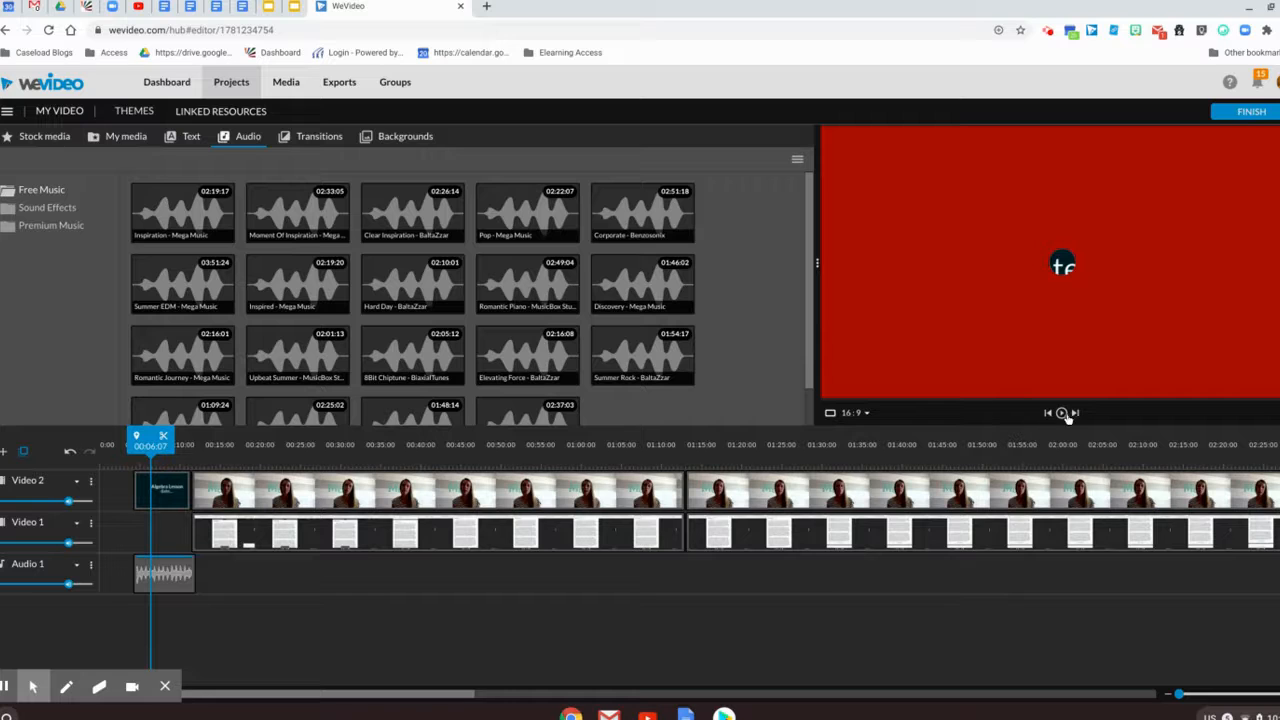
{"action": "left_click", "coordinate": [1062, 413]}
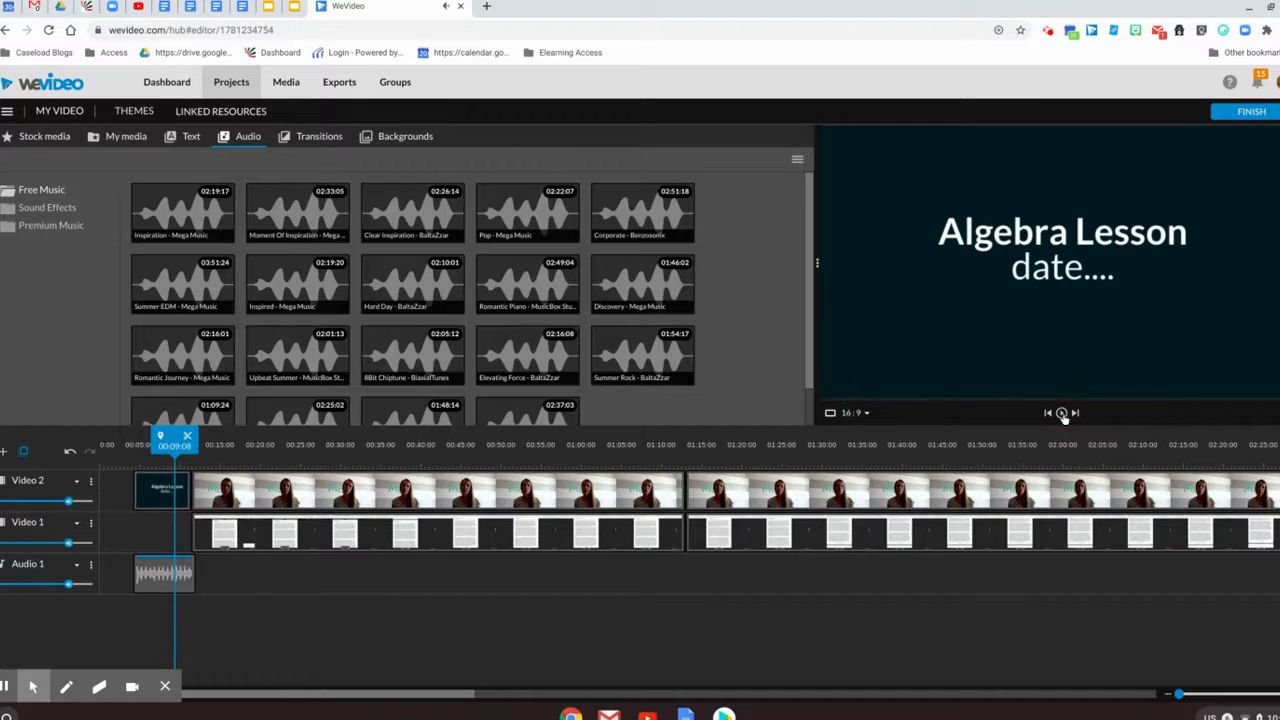
{"action": "left_click", "coordinate": [270, 444]}
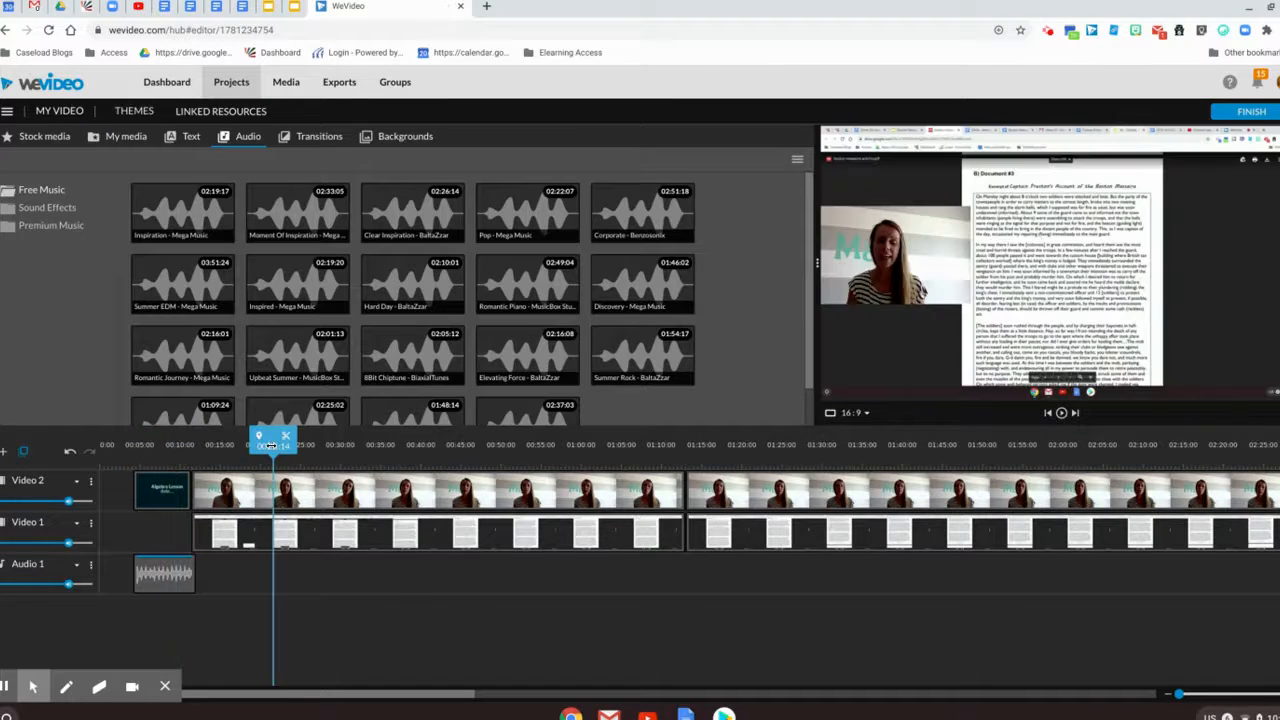
Step: Add a Video 3 track and place the Whisper title on it at about 00:21:03
{"action": "left_click", "coordinate": [5, 454]}
{"action": "left_click", "coordinate": [740, 482]}
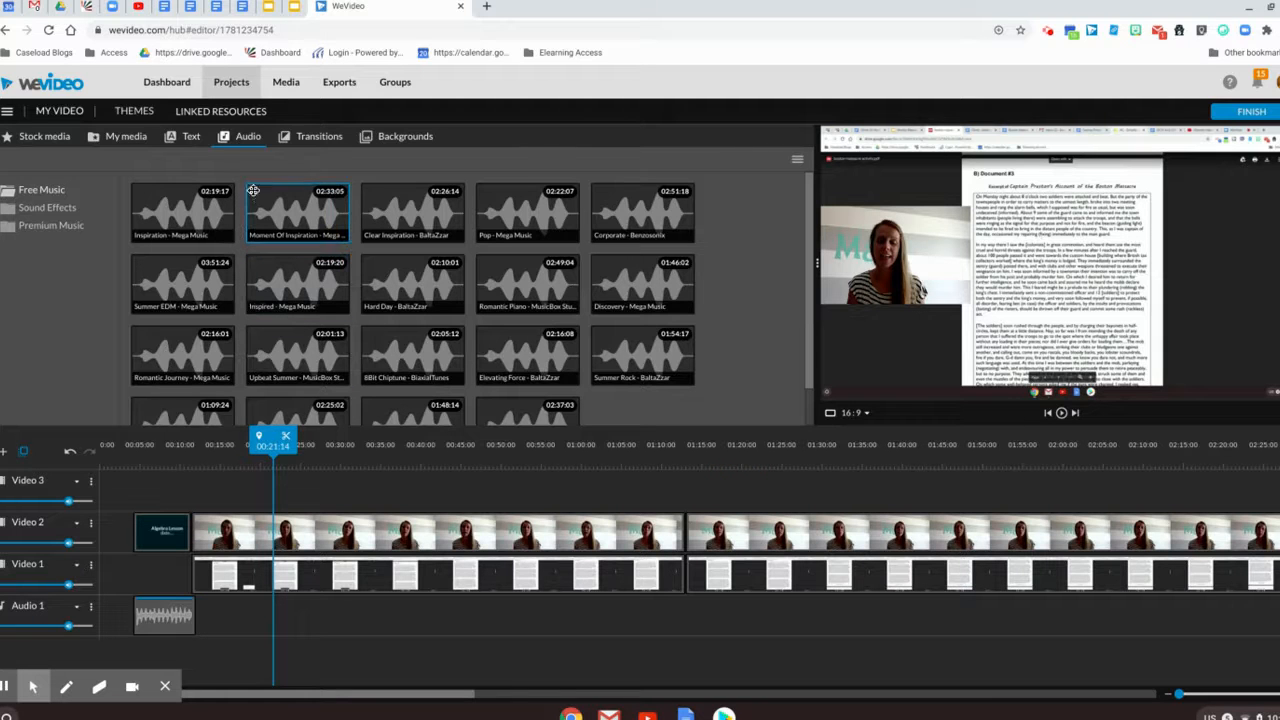
{"action": "left_click", "coordinate": [192, 140]}
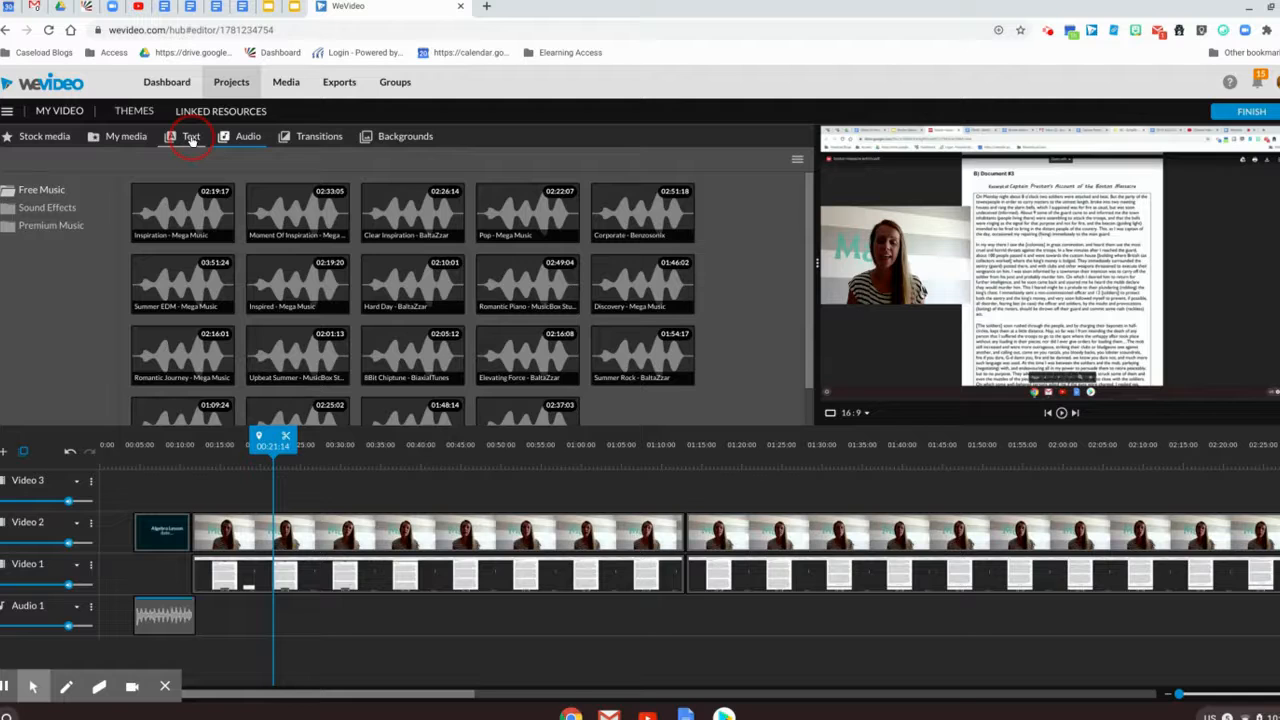
{"action": "left_click_drag", "start_coordinate": [190, 212], "coordinate": [290, 490]}
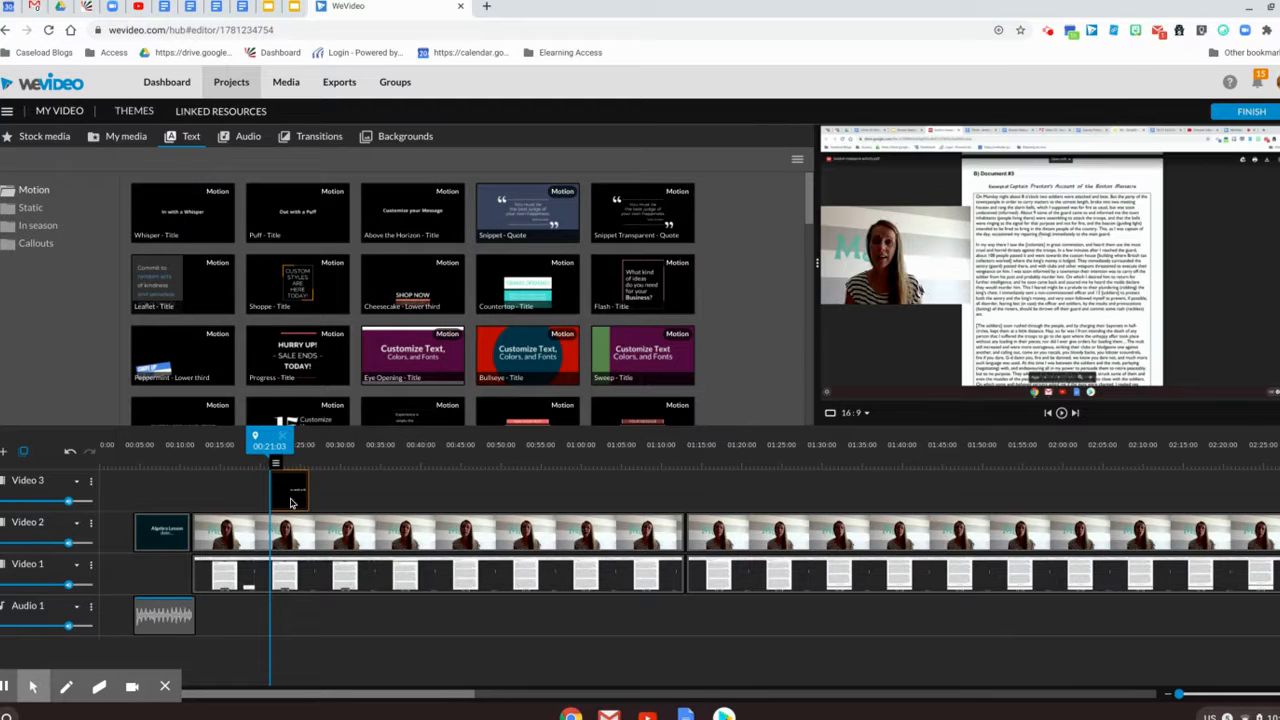
Step: Set the Whisper title's text to "Remember....", save it, and play back that part of the video
{"action": "double_click", "coordinate": [291, 502]}
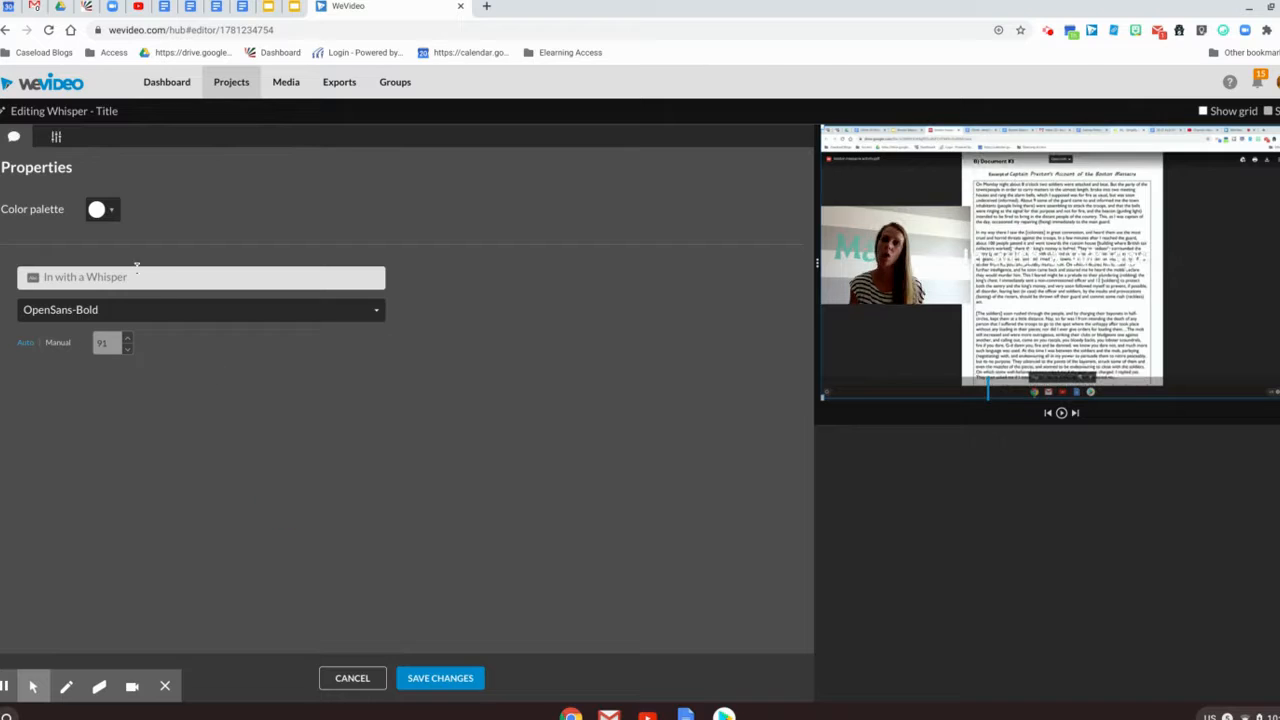
{"action": "left_click", "coordinate": [135, 270]}
{"action": "type", "text": "Remember...."}
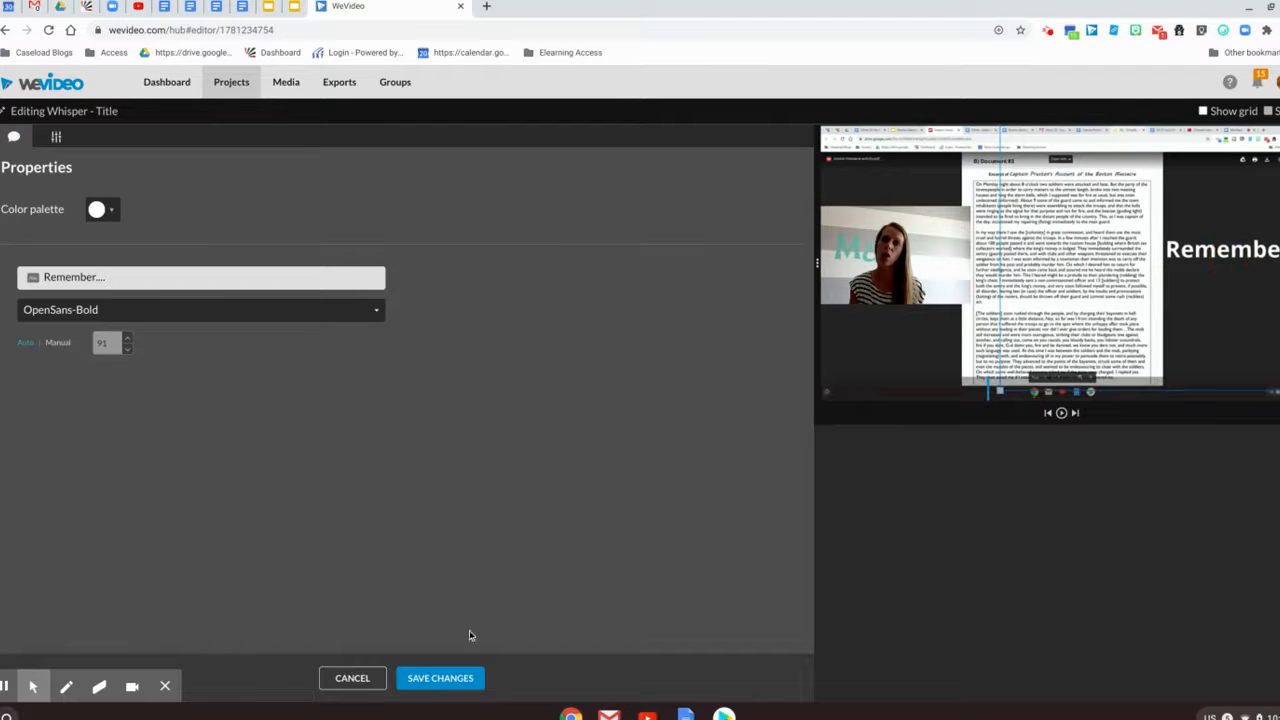
{"action": "left_click", "coordinate": [463, 682]}
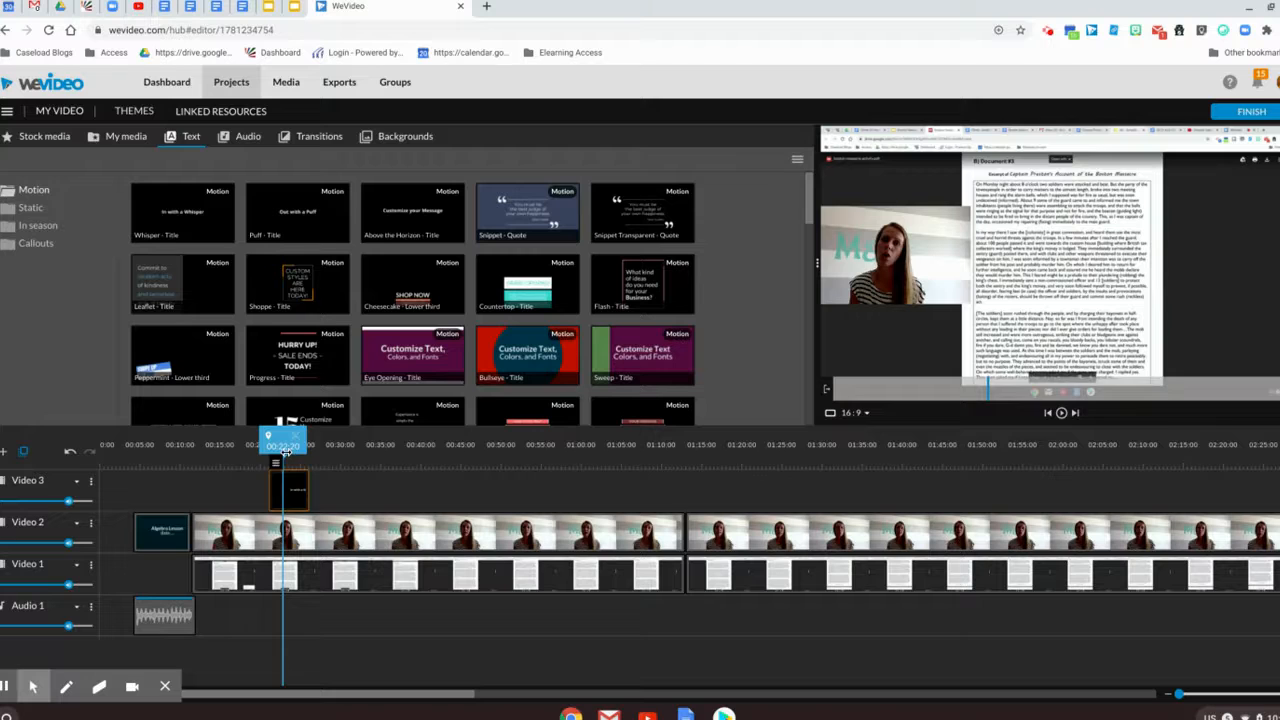
{"action": "left_click_drag", "start_coordinate": [285, 452], "coordinate": [263, 452]}
{"action": "left_click", "coordinate": [1063, 413]}
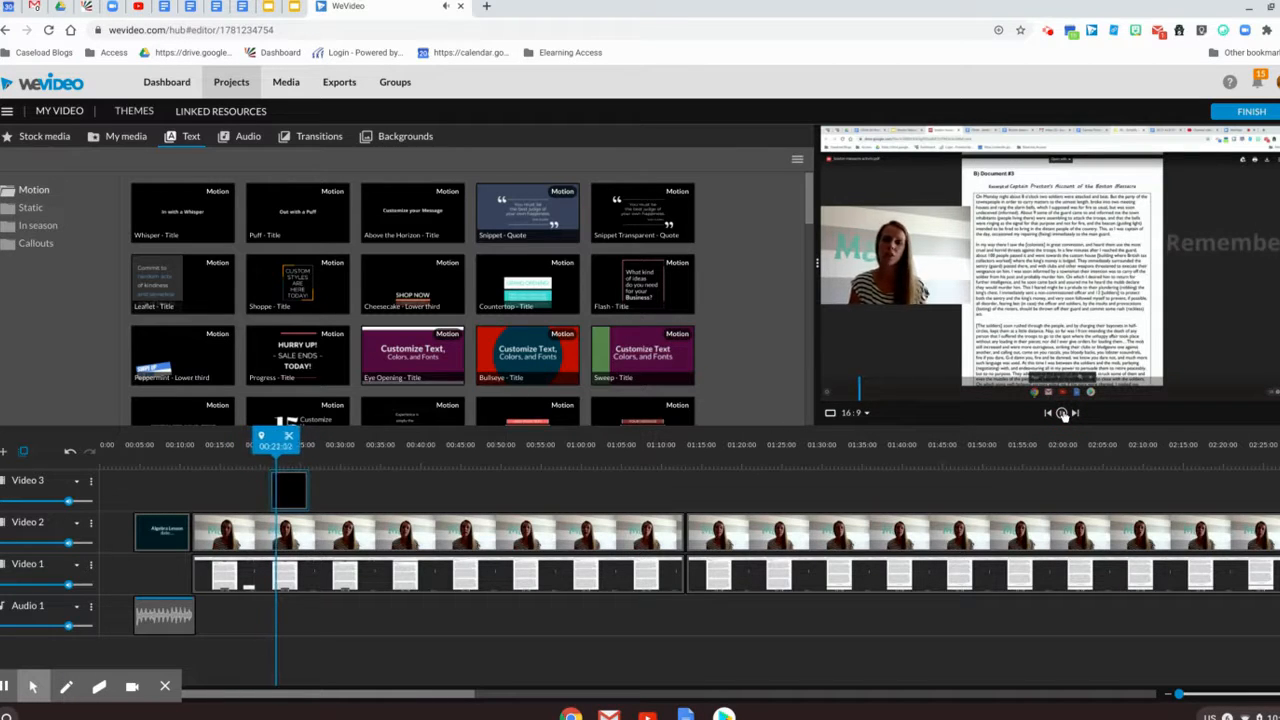
Step: Clear all clips from the timeline, starting with the first webcam section, and open the Tech Tools folder in My media
{"action": "left_click", "coordinate": [531, 530]}
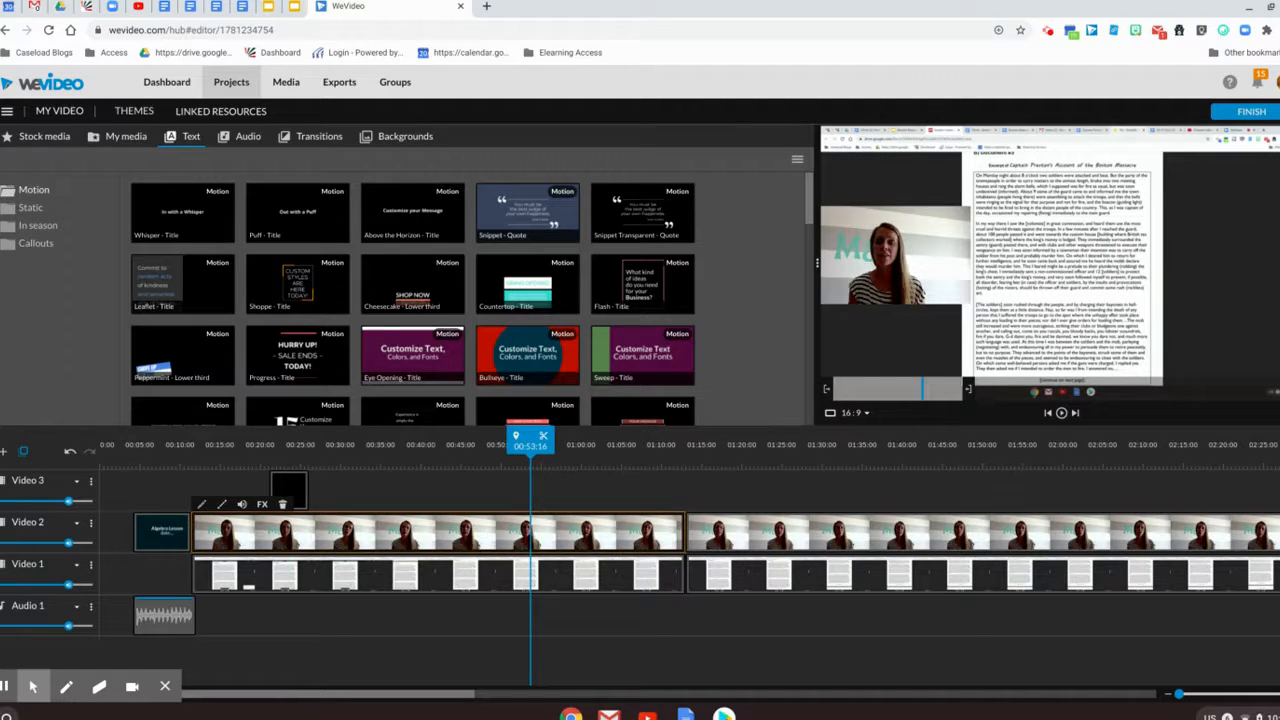
{"action": "key", "text": "Delete"}
{"action": "left_click", "coordinate": [122, 140]}
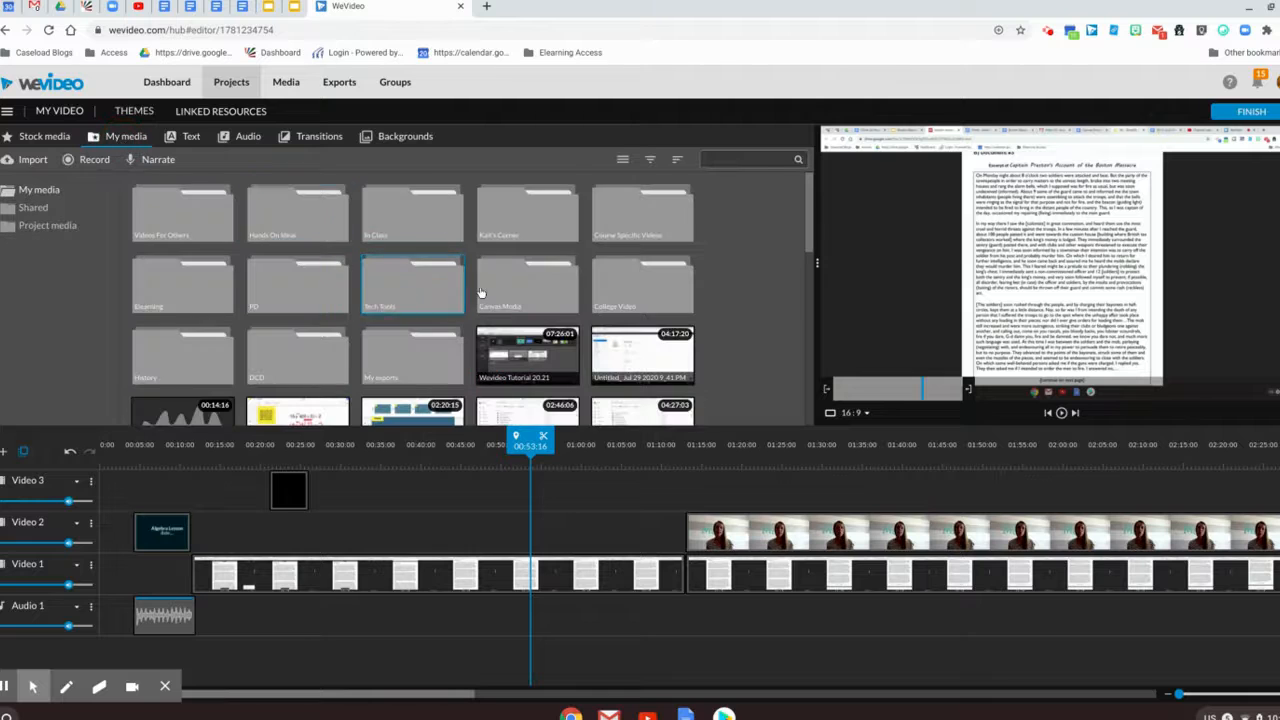
{"action": "left_click_drag", "start_coordinate": [806, 225], "coordinate": [806, 287]}
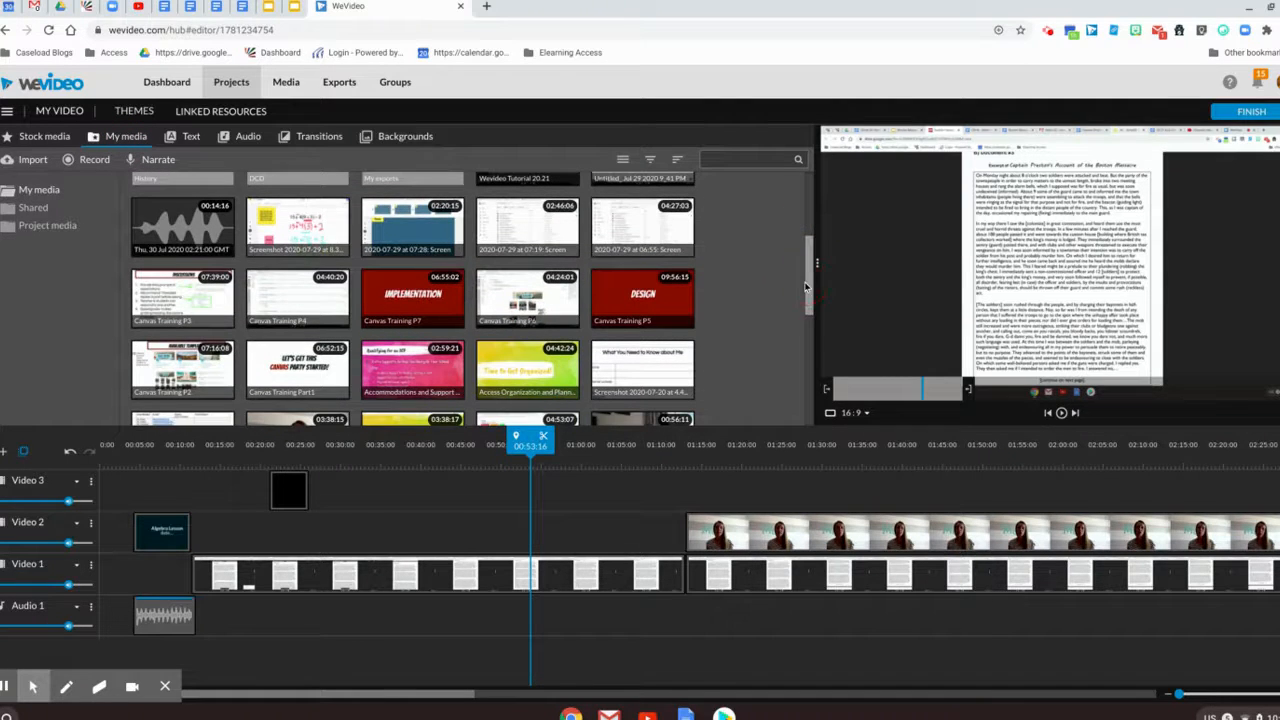
{"action": "left_click", "coordinate": [704, 530]}
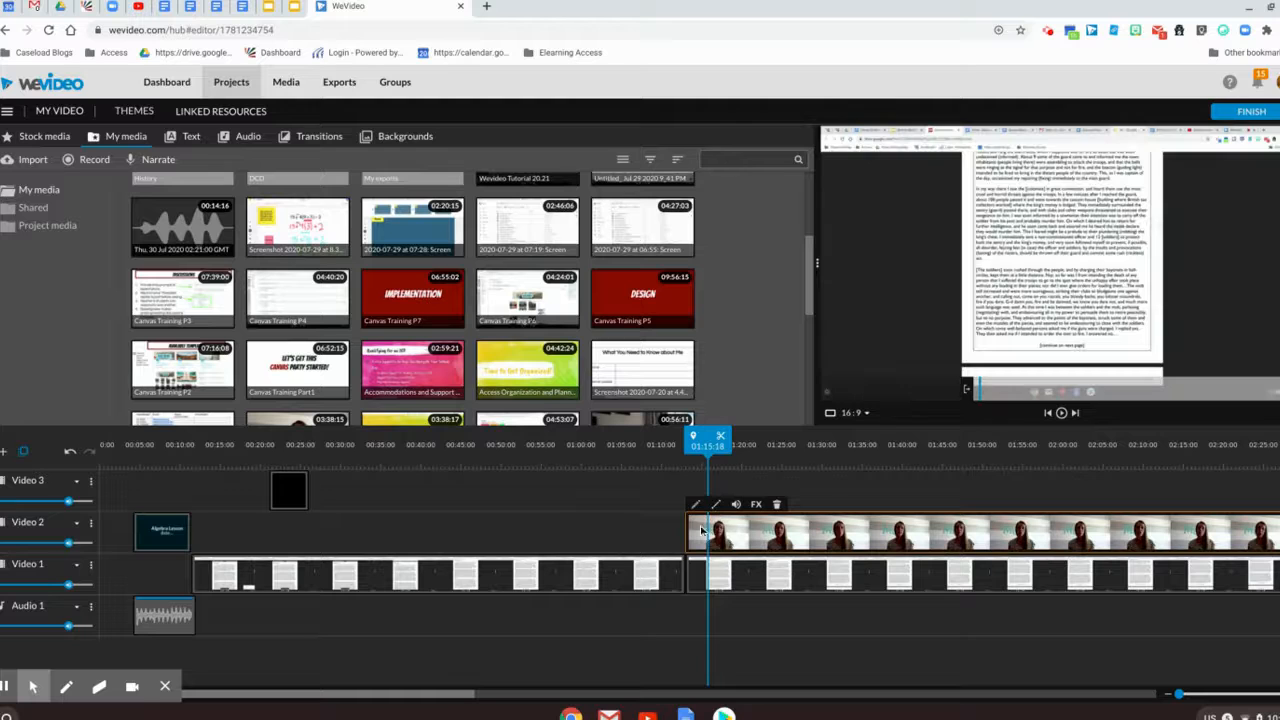
{"action": "left_click_drag", "start_coordinate": [680, 526], "coordinate": [206, 518]}
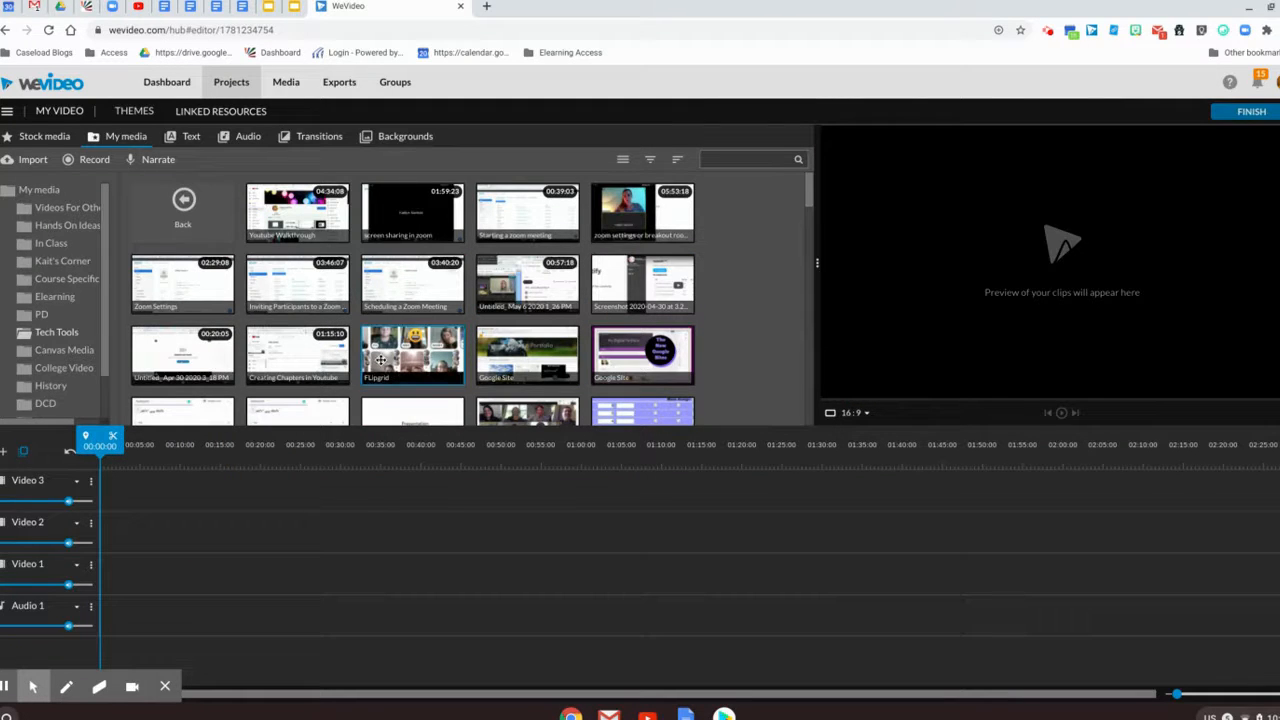
Step: Place the FLipgrid, purple Google Site and Zoom images end to end on Video 2, starting at about 00:05:02
{"action": "scroll", "coordinate": [415, 300], "scroll_direction": "down", "scroll_amount": 2}
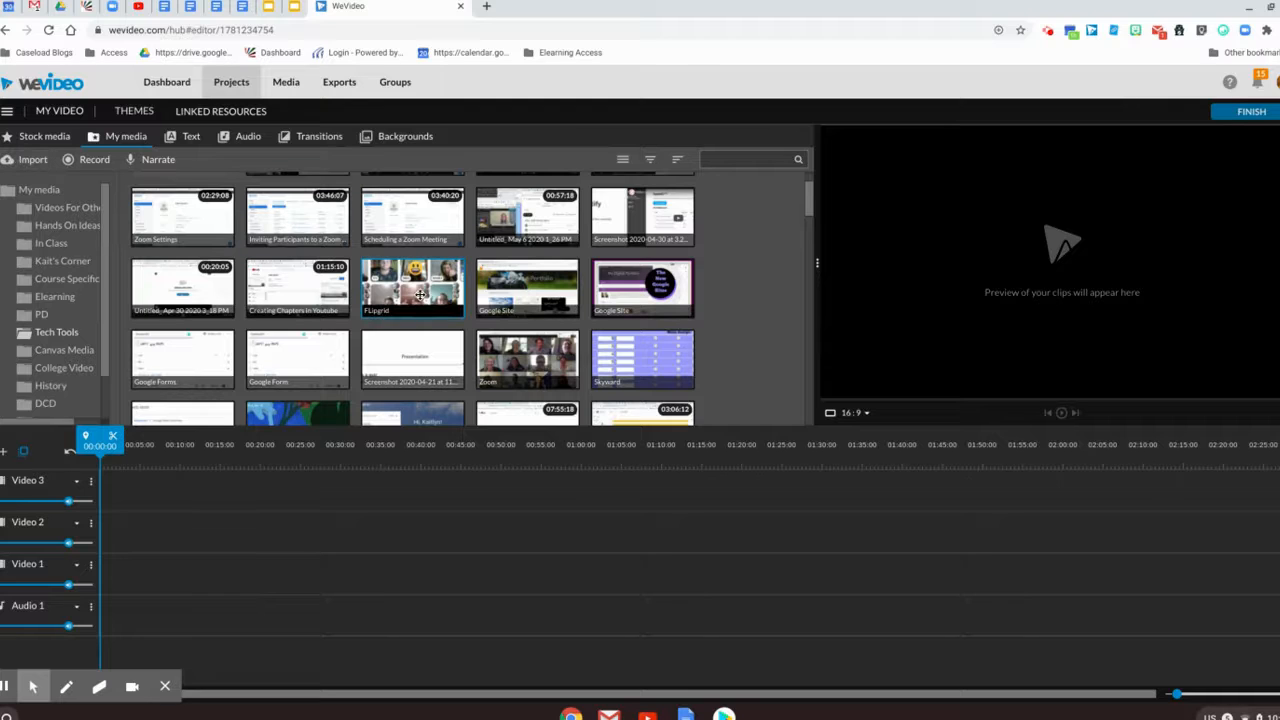
{"action": "left_click_drag", "start_coordinate": [424, 286], "coordinate": [160, 537]}
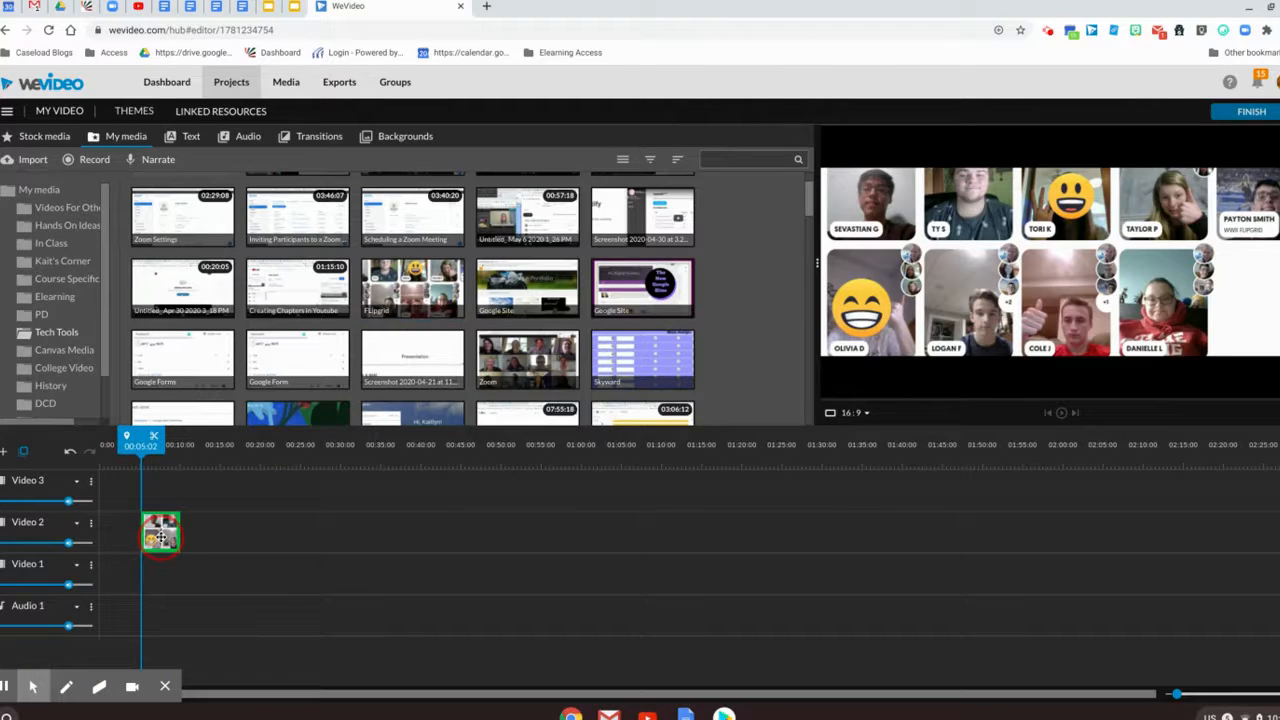
{"action": "left_click", "coordinate": [320, 483]}
{"action": "left_click_drag", "start_coordinate": [281, 495], "coordinate": [200, 525]}
{"action": "left_click_drag", "start_coordinate": [520, 356], "coordinate": [253, 531]}
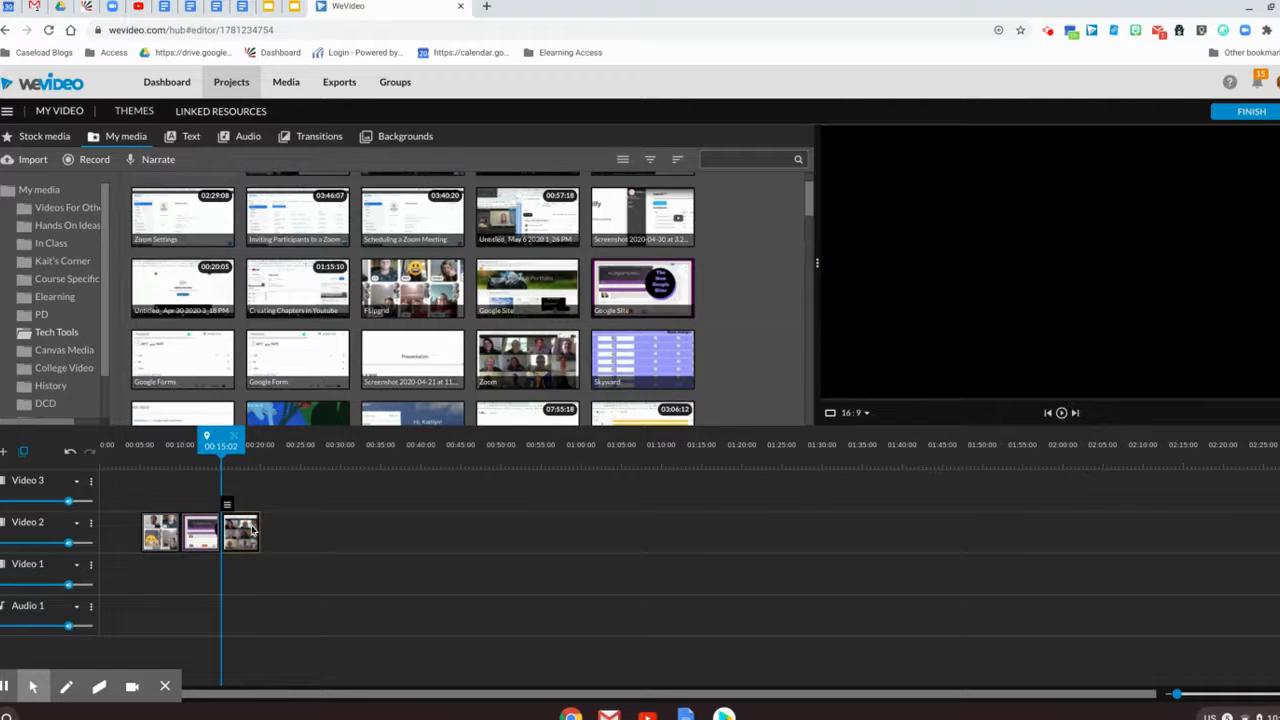
Step: Add a Cross blur transition between the first two images and a Cross Zoom transition between the last two
{"action": "left_click", "coordinate": [318, 140]}
{"action": "left_click_drag", "start_coordinate": [288, 205], "coordinate": [196, 522]}
{"action": "left_click_drag", "start_coordinate": [398, 216], "coordinate": [236, 520]}
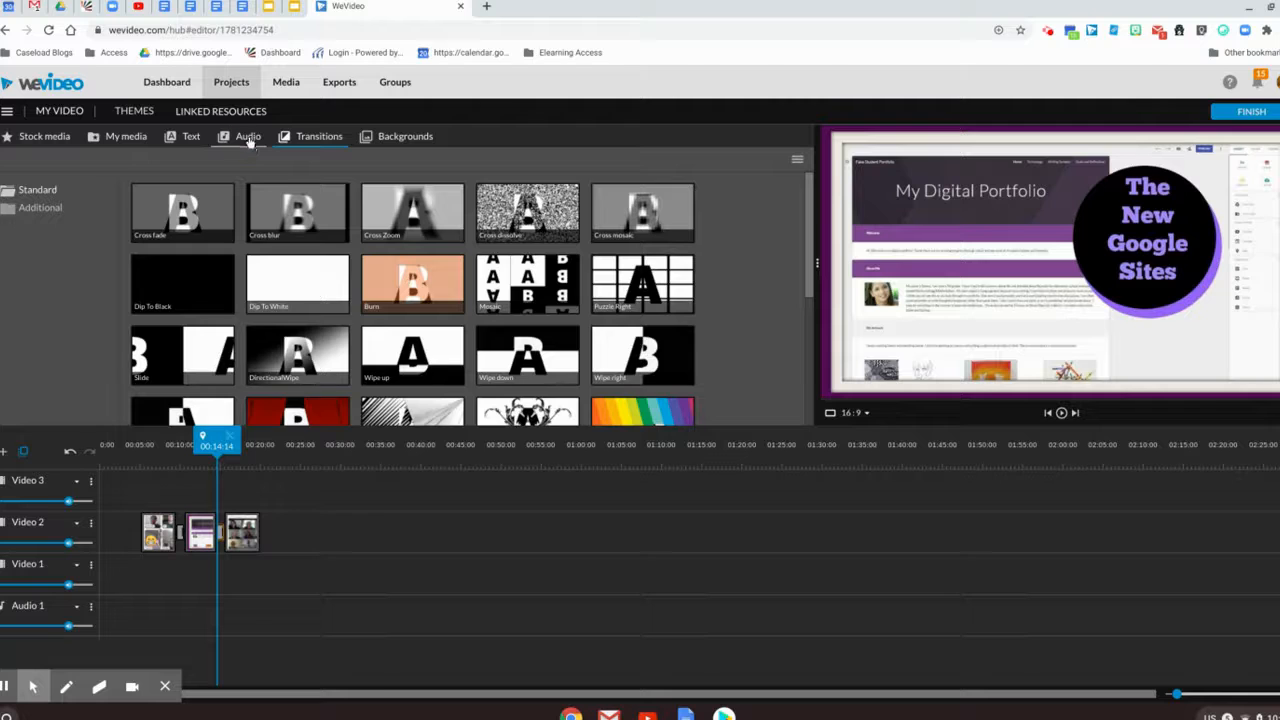
Step: Add Moment Of Inspiration - Mega Music to Audio 1 from 00:05:02 and play back the image sequence
{"action": "left_click", "coordinate": [248, 138]}
{"action": "left_click_drag", "start_coordinate": [275, 212], "coordinate": [160, 583]}
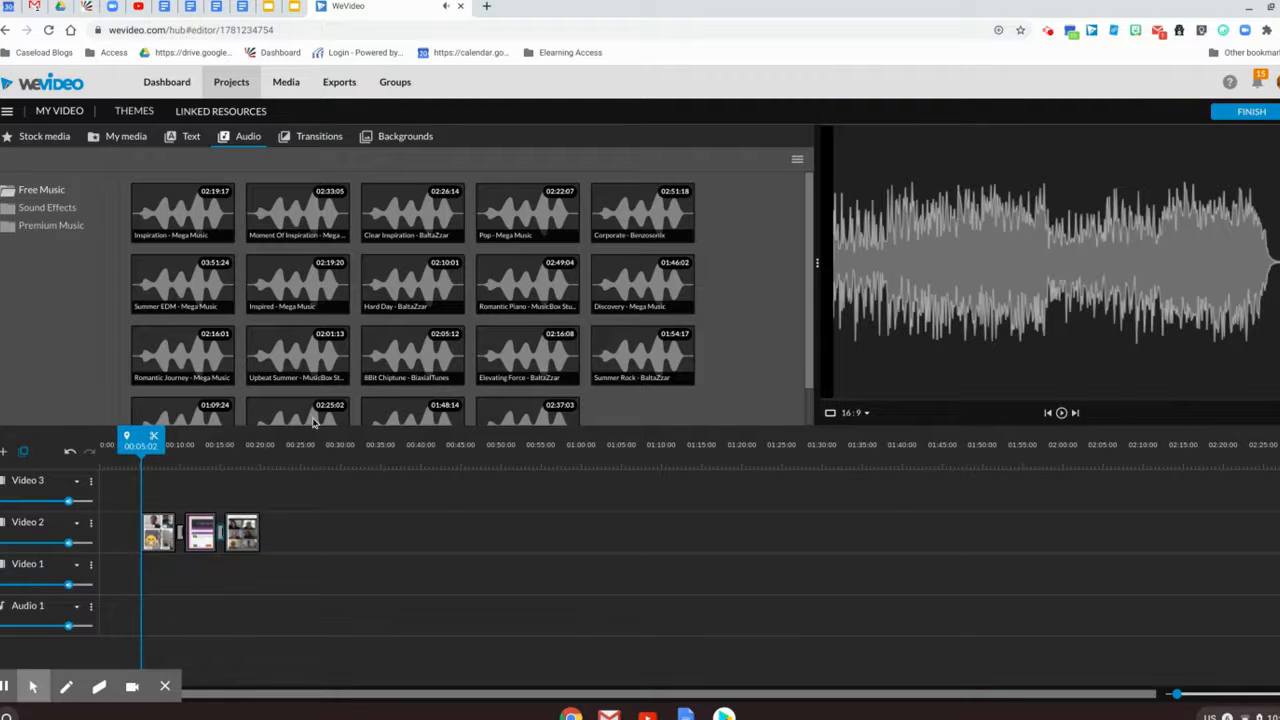
{"action": "left_click_drag", "start_coordinate": [330, 210], "coordinate": [160, 616]}
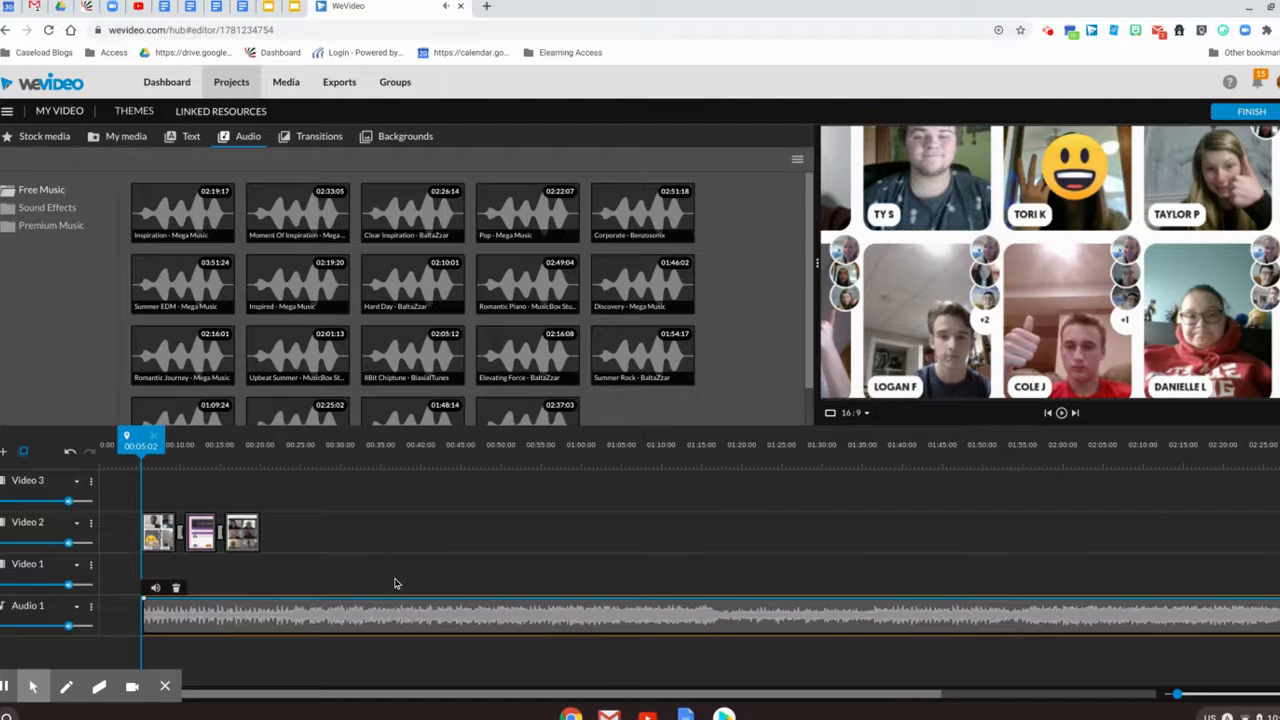
{"action": "left_click", "coordinate": [1061, 414]}
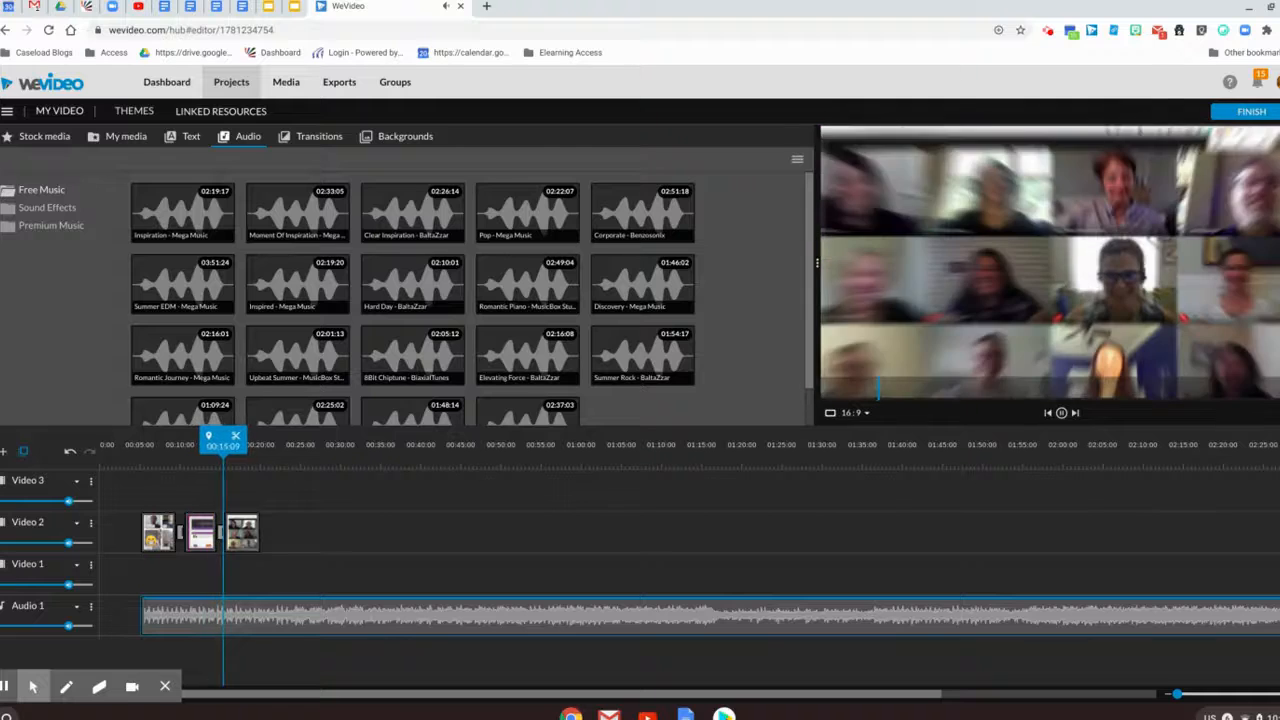
{"action": "left_click", "coordinate": [1062, 414]}
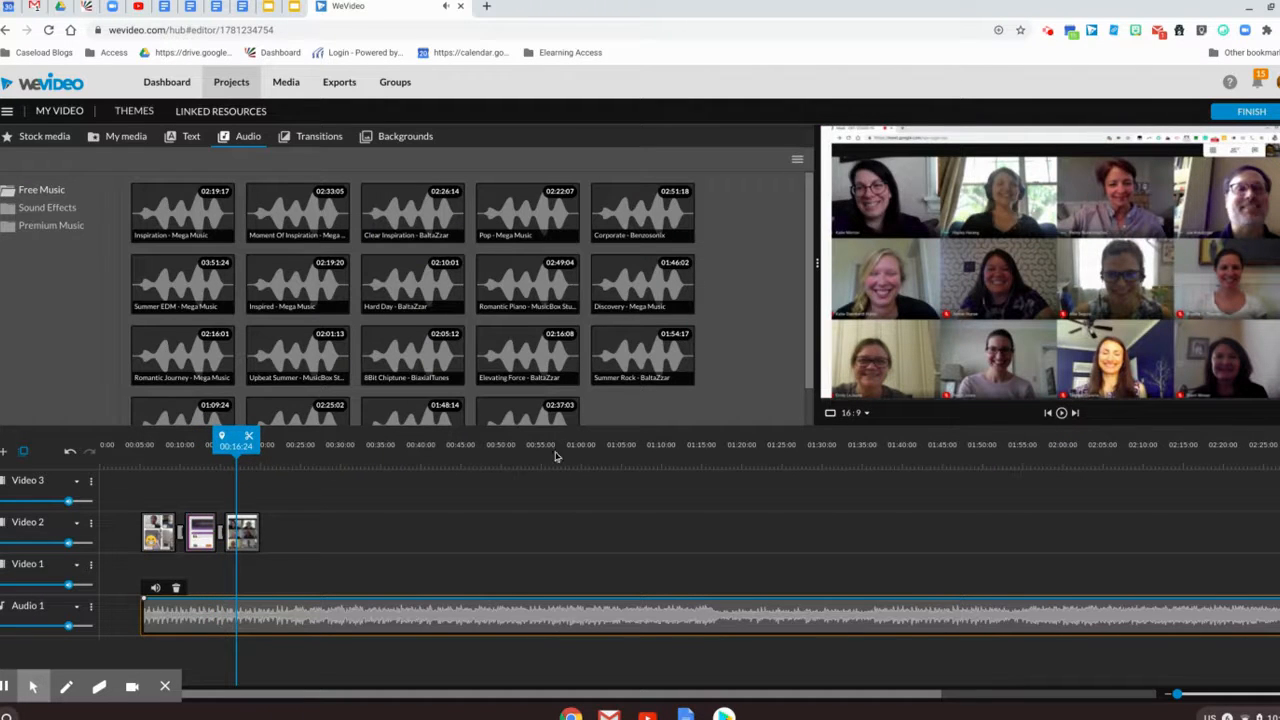
Step: Move the playhead back to 00:14:12 in the image sequence and rename the video as Montage
{"action": "left_click_drag", "start_coordinate": [236, 452], "coordinate": [216, 446]}
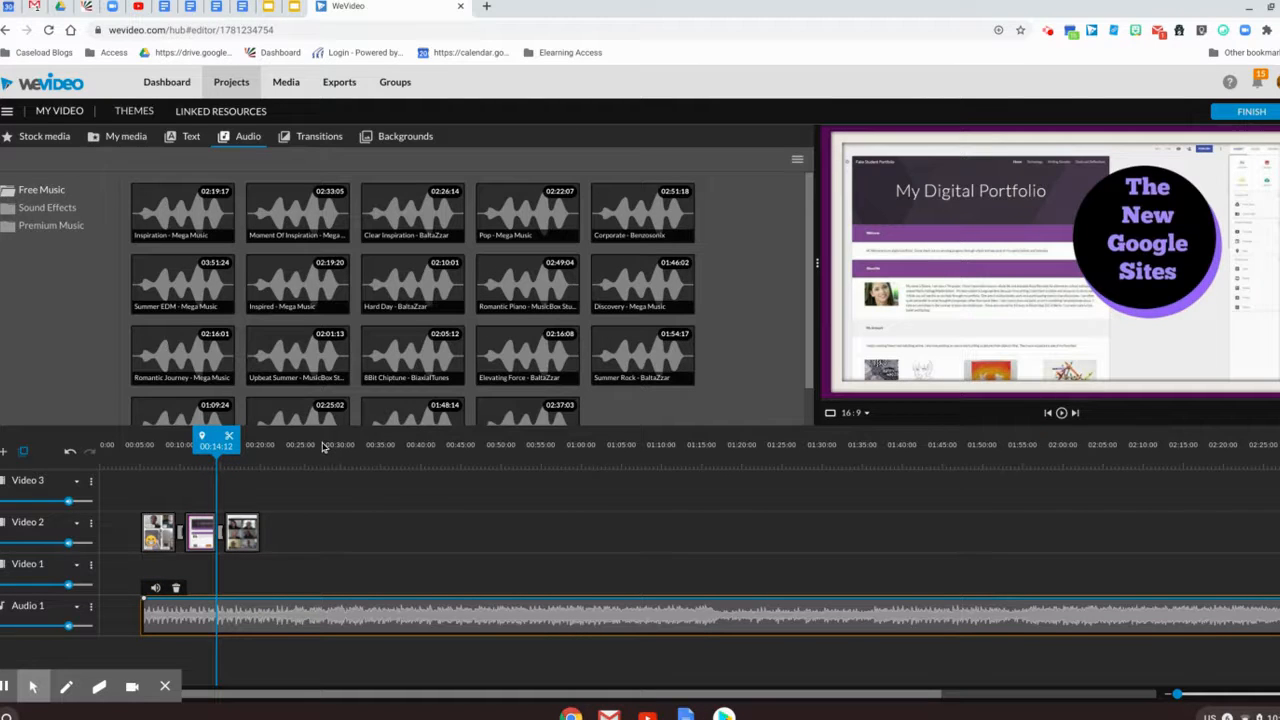
{"action": "left_click", "coordinate": [44, 113]}
{"action": "left_click_drag", "start_coordinate": [578, 395], "coordinate": [474, 391]}
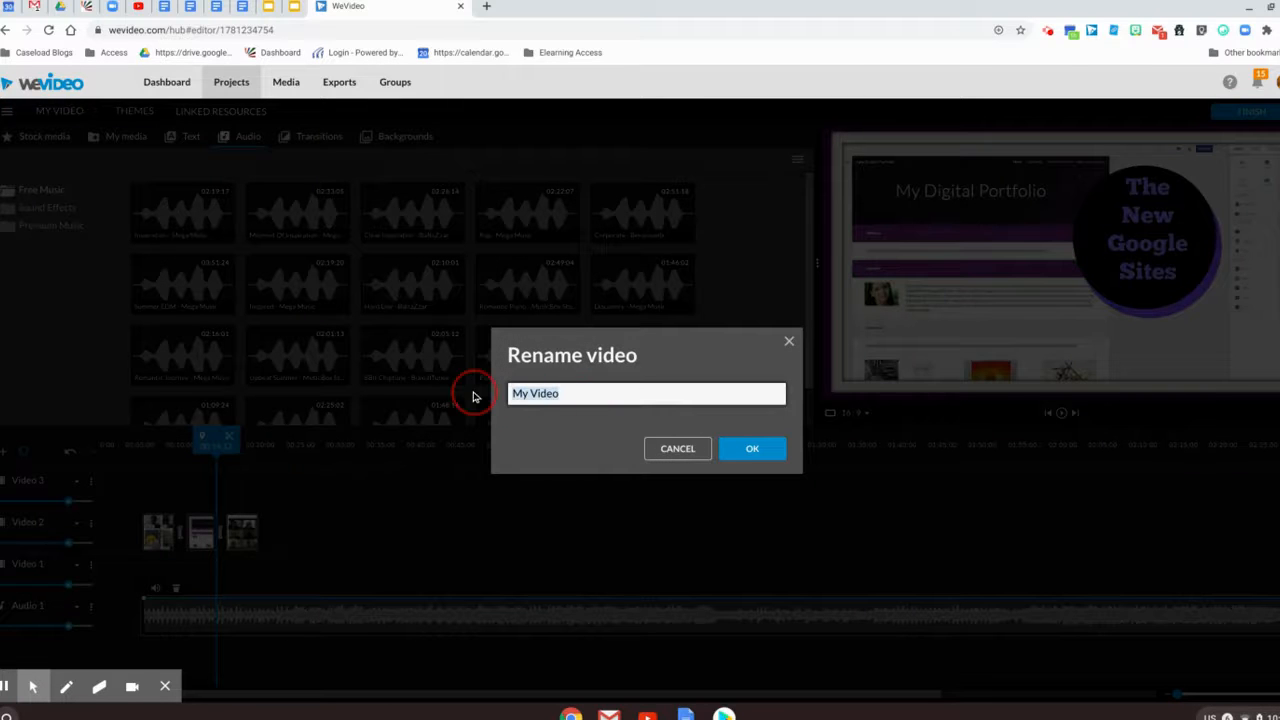
{"action": "type", "text": "Montage"}
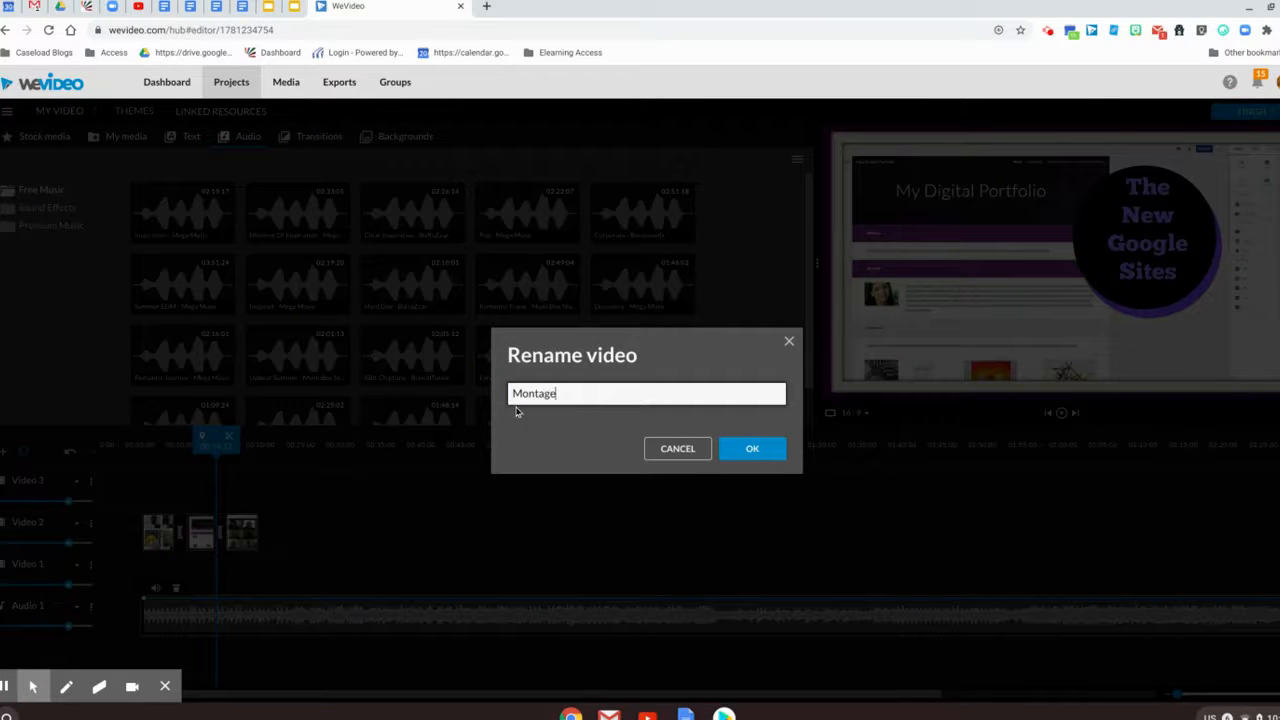
{"action": "left_click", "coordinate": [764, 448]}
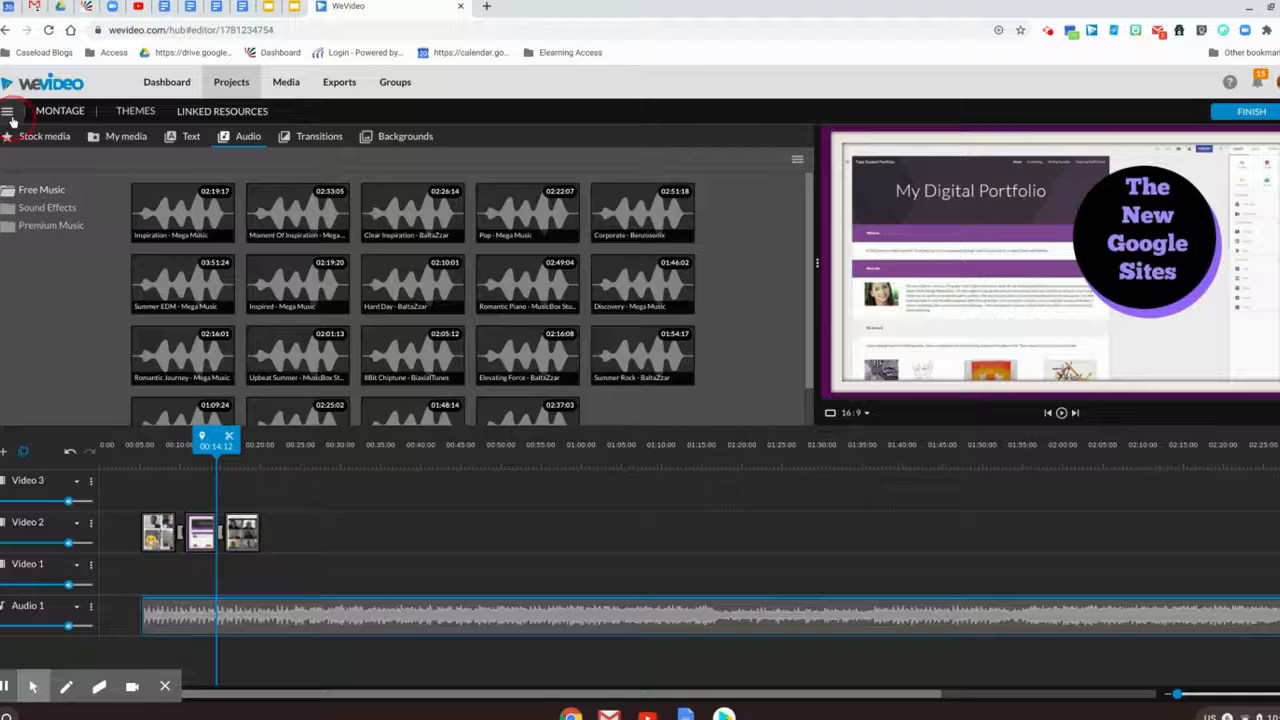
{"action": "left_click", "coordinate": [7, 111]}
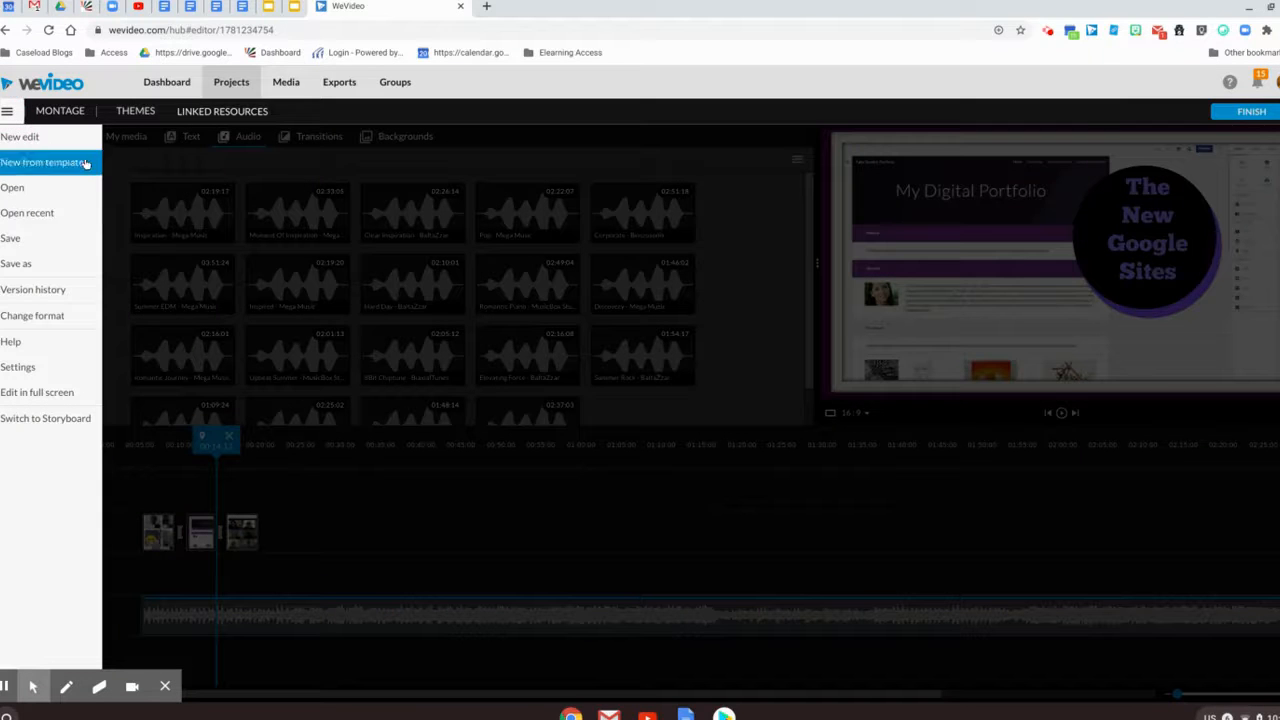
{"action": "left_click", "coordinate": [6, 113]}
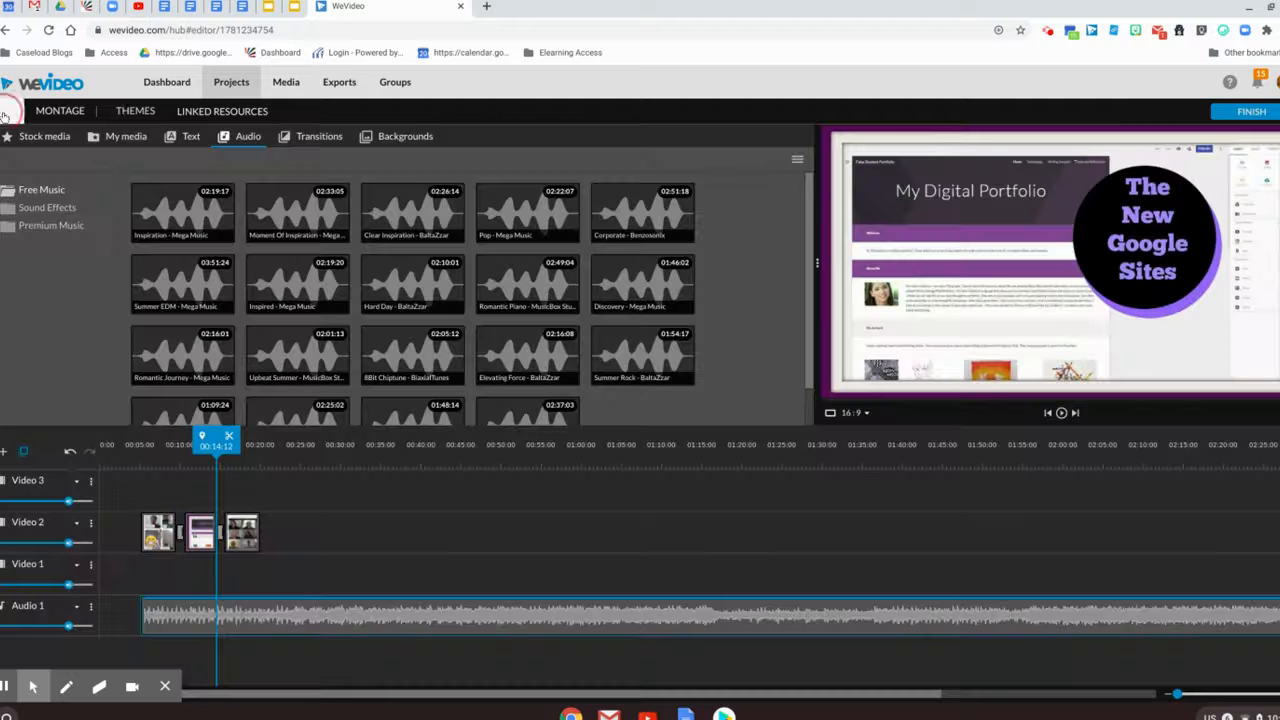
Step: Finish the edit and set the Montage export to HD 1280x720 resolution, marked as public
{"action": "left_click", "coordinate": [1245, 112]}
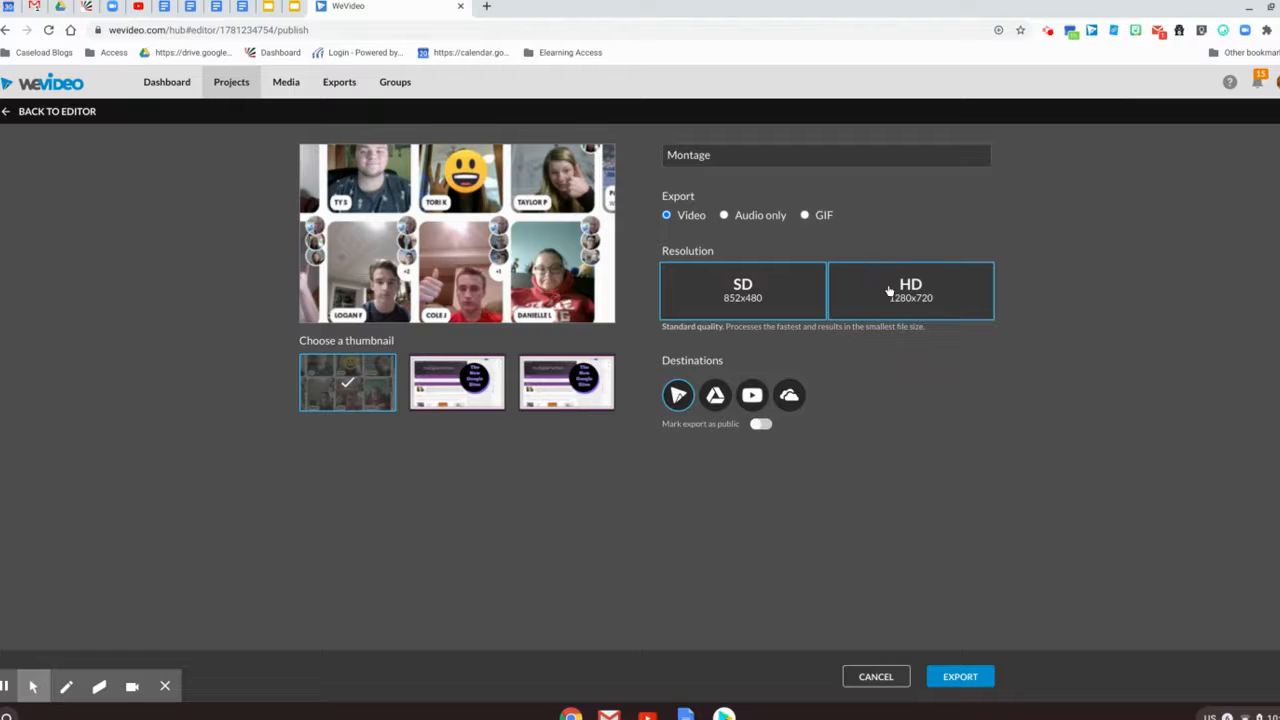
{"action": "left_click", "coordinate": [889, 291]}
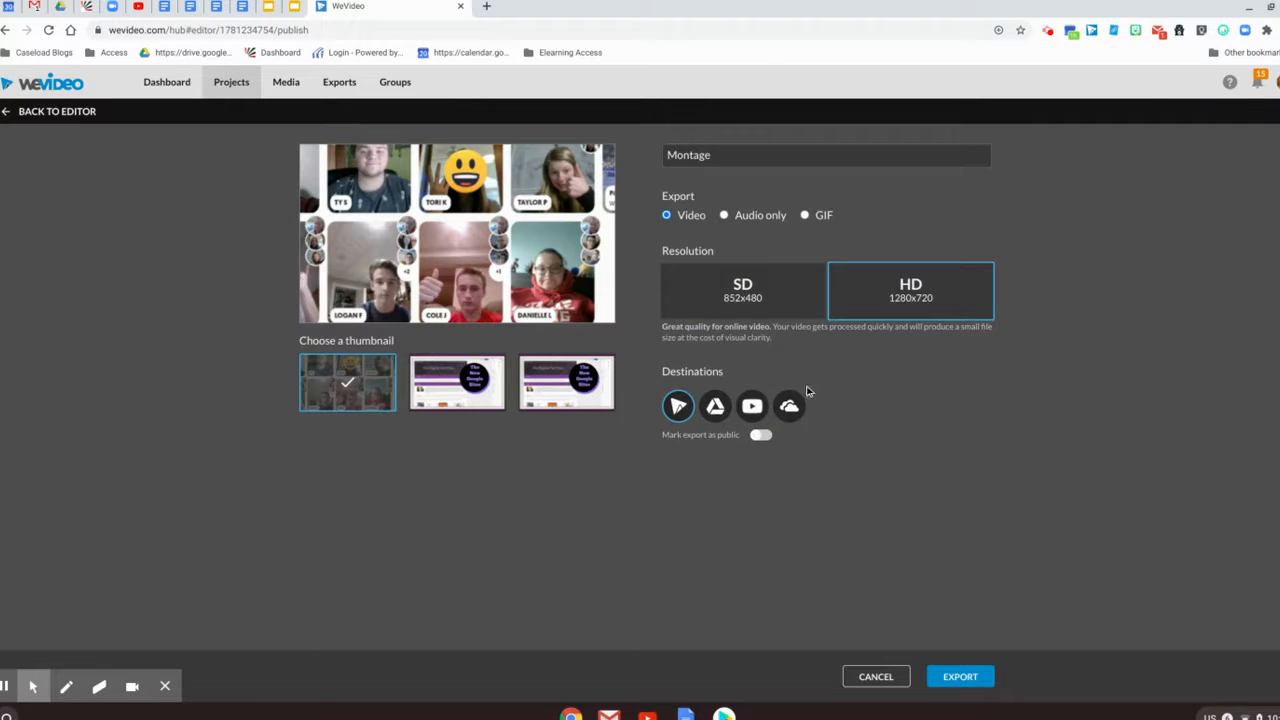
{"action": "left_click", "coordinate": [764, 437]}
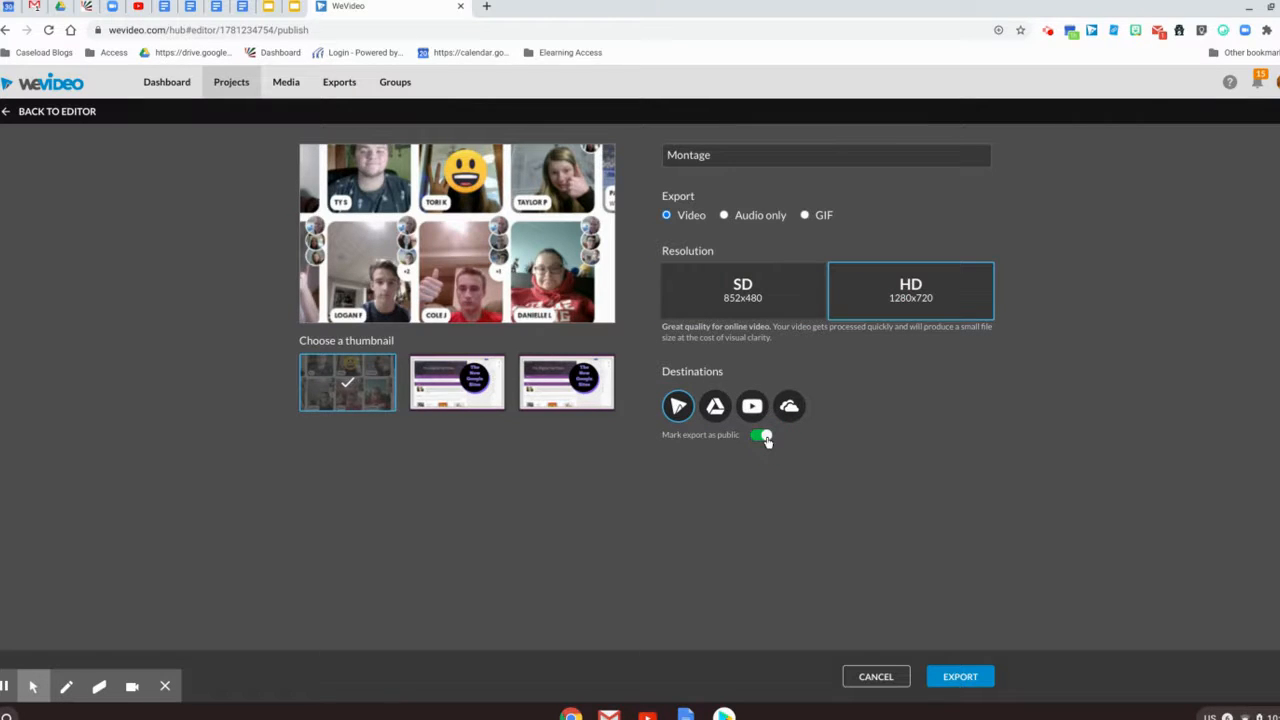